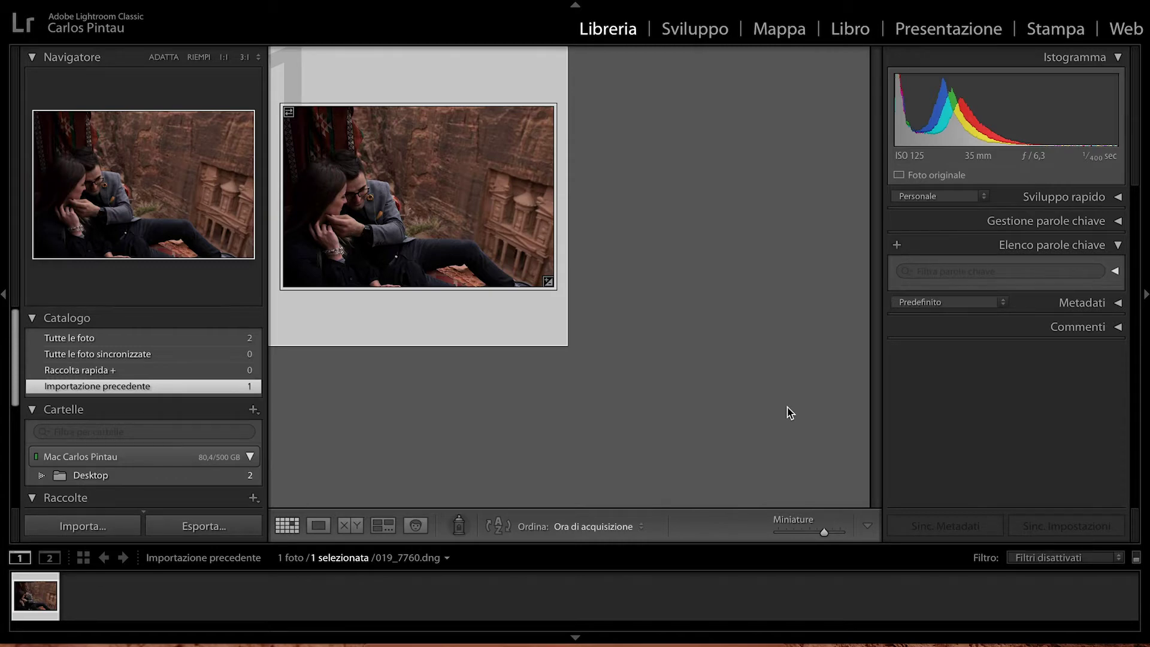
- Open the selected photo 019_7760.dng in the Sviluppo (Develop) module
{"action": "left_click", "coordinate": [705, 37]}
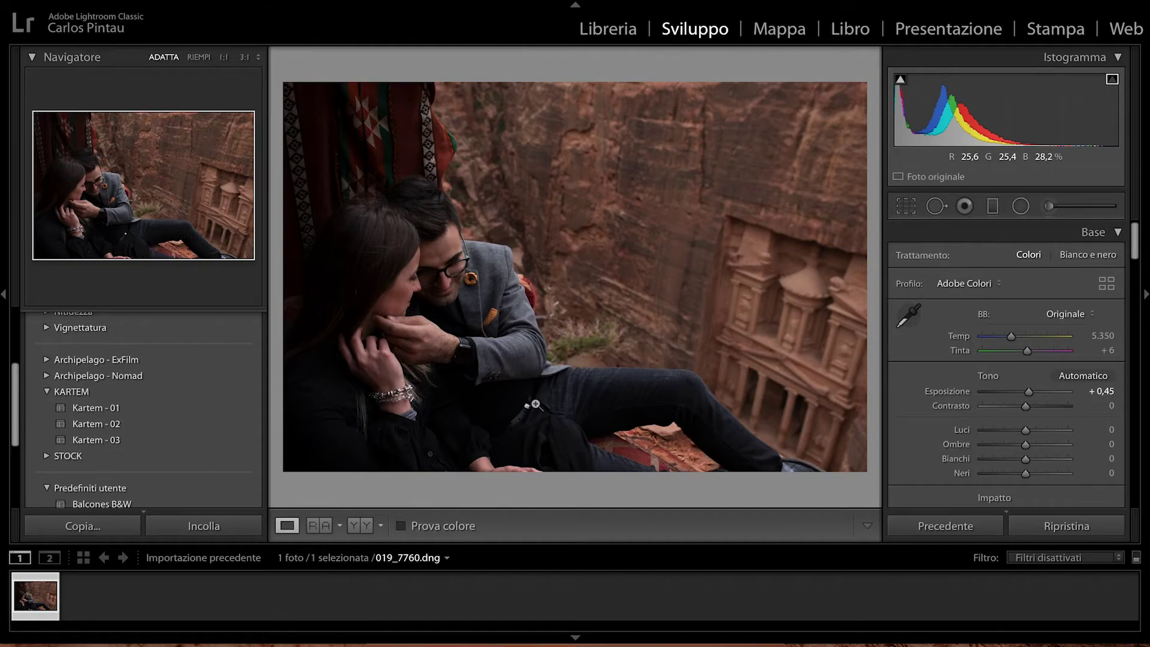
- Zoom the photo to full size to inspect its detail
{"action": "left_click", "coordinate": [535, 405]}
{"action": "left_click", "coordinate": [535, 405]}
{"action": "left_click", "coordinate": [571, 275]}
- Try lower highlights, lifted shadows and whites at +17 then -1, then reset tones to zero
{"action": "scroll", "coordinate": [975, 390], "scroll_direction": "down", "scroll_amount": 3}
{"action": "mouse_move", "coordinate": [1026, 337]}
{"action": "left_mouse_down"}
{"action": "mouse_move", "coordinate": [1047, 336]}
{"action": "mouse_move", "coordinate": [1002, 328]}
{"action": "mouse_move", "coordinate": [1040, 298]}
{"action": "left_mouse_up"}
{"action": "left_click_drag", "start_coordinate": [1024, 353], "coordinate": [1033, 365]}
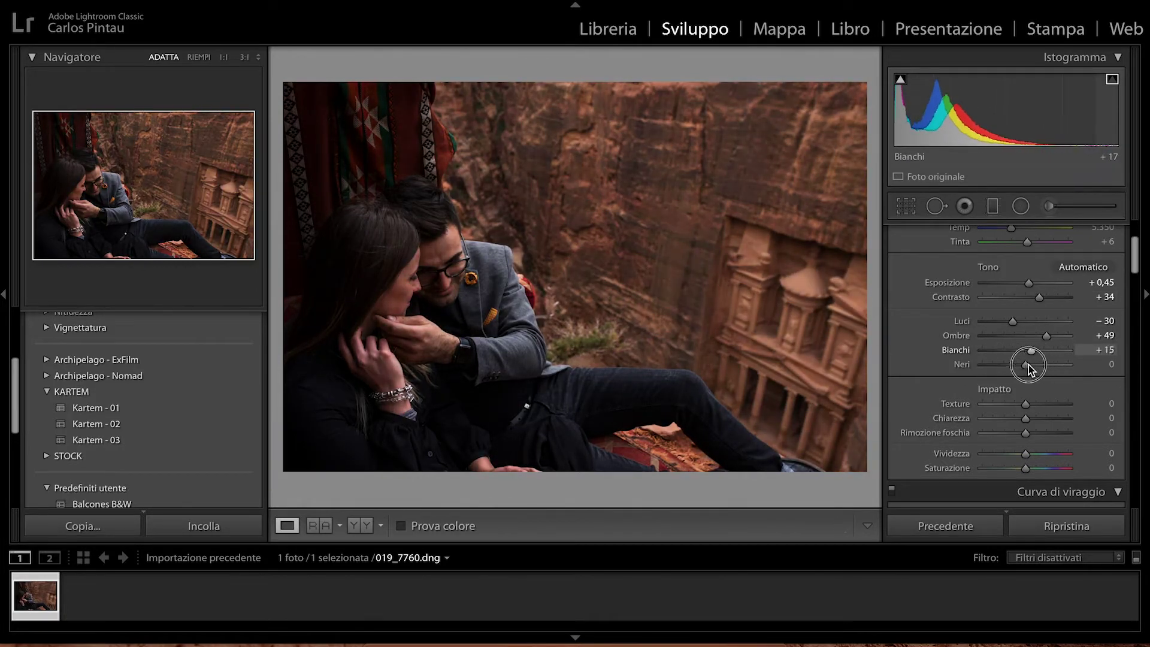
{"action": "left_click_drag", "start_coordinate": [1033, 365], "coordinate": [1026, 367]}
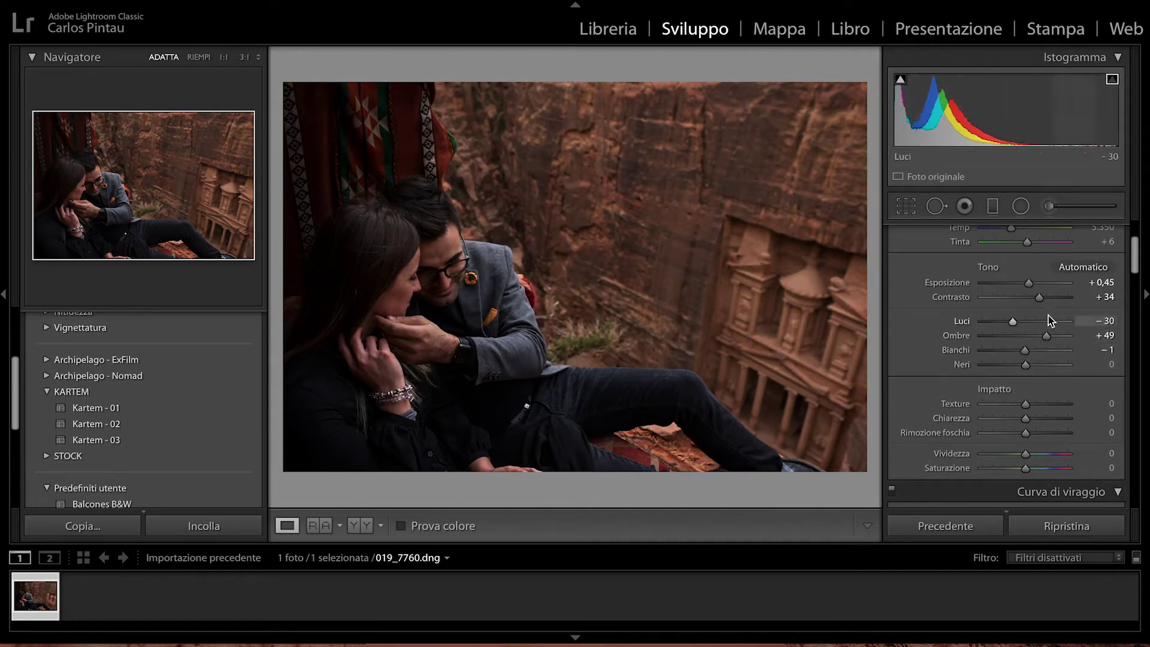
{"action": "left_click", "coordinate": [1047, 526]}
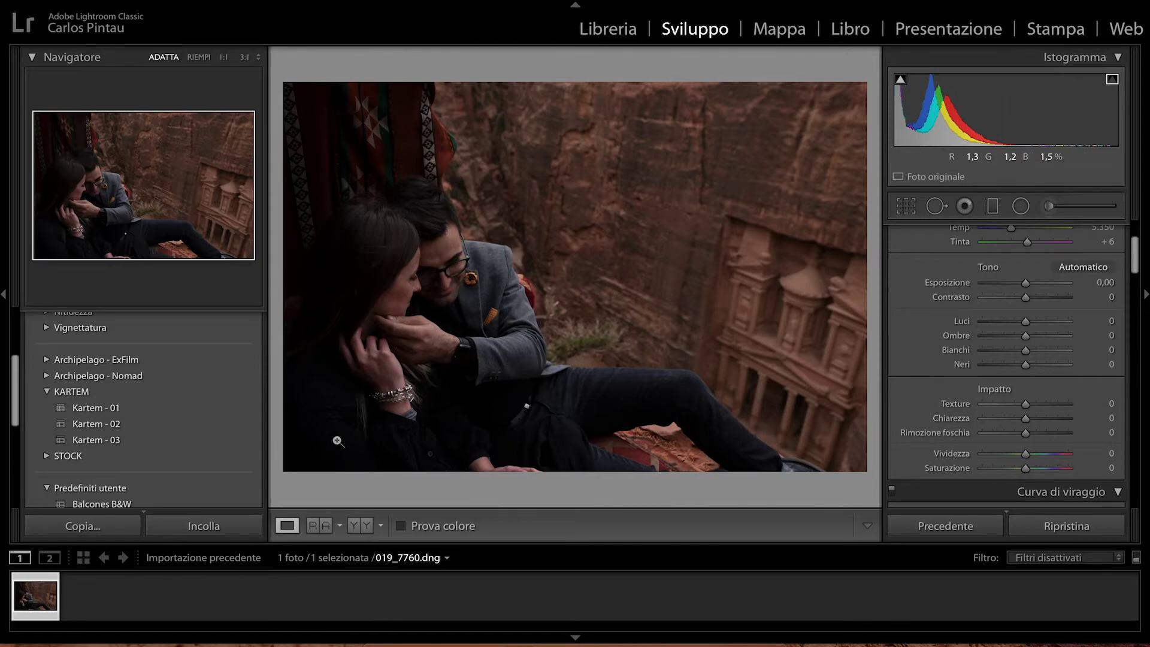
{"action": "left_click", "coordinate": [193, 526]}
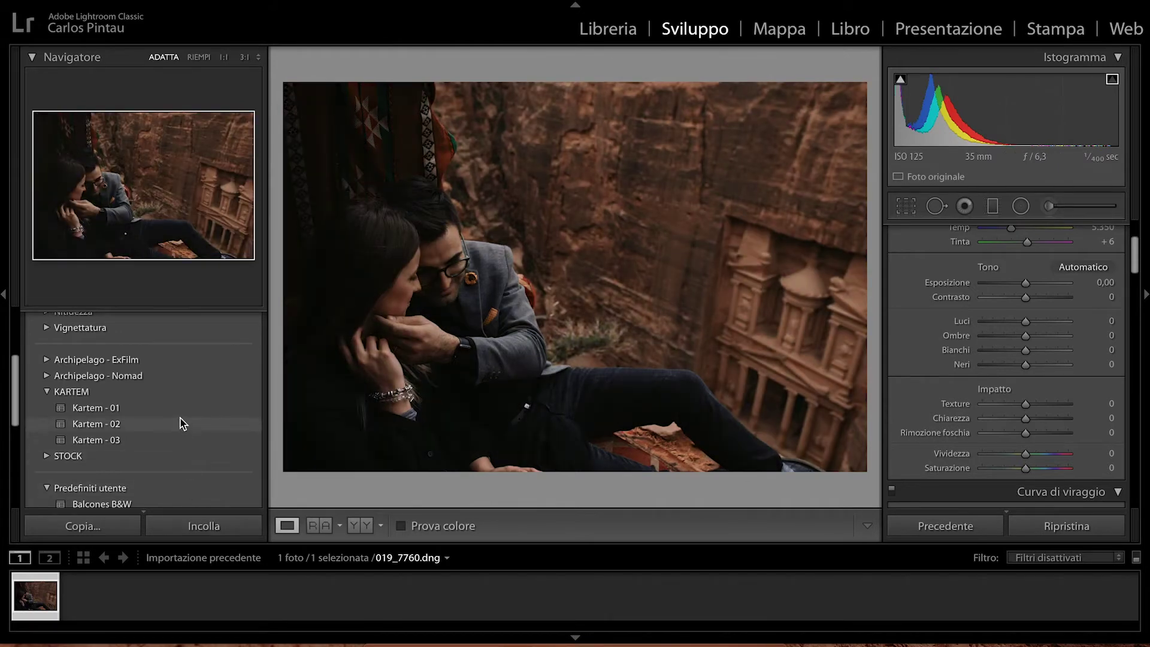
- Apply the KARTEM preset Kartem - 02 and raise exposure to +0,50
{"action": "left_click", "coordinate": [178, 423]}
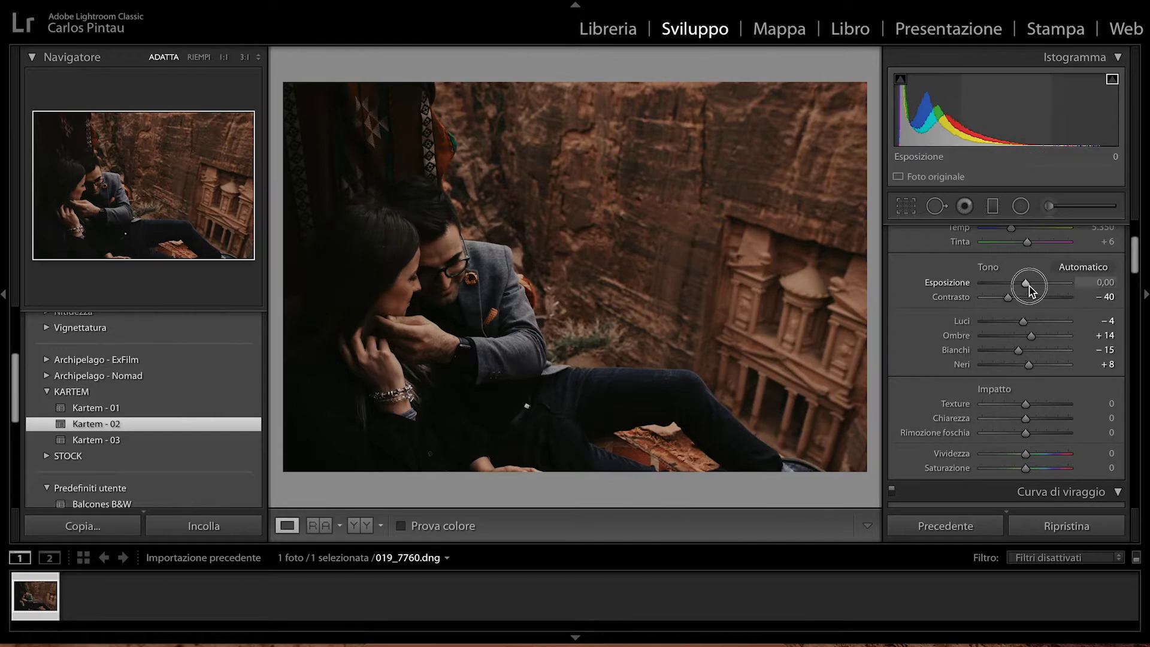
{"action": "left_click_drag", "start_coordinate": [1025, 282], "coordinate": [1030, 284]}
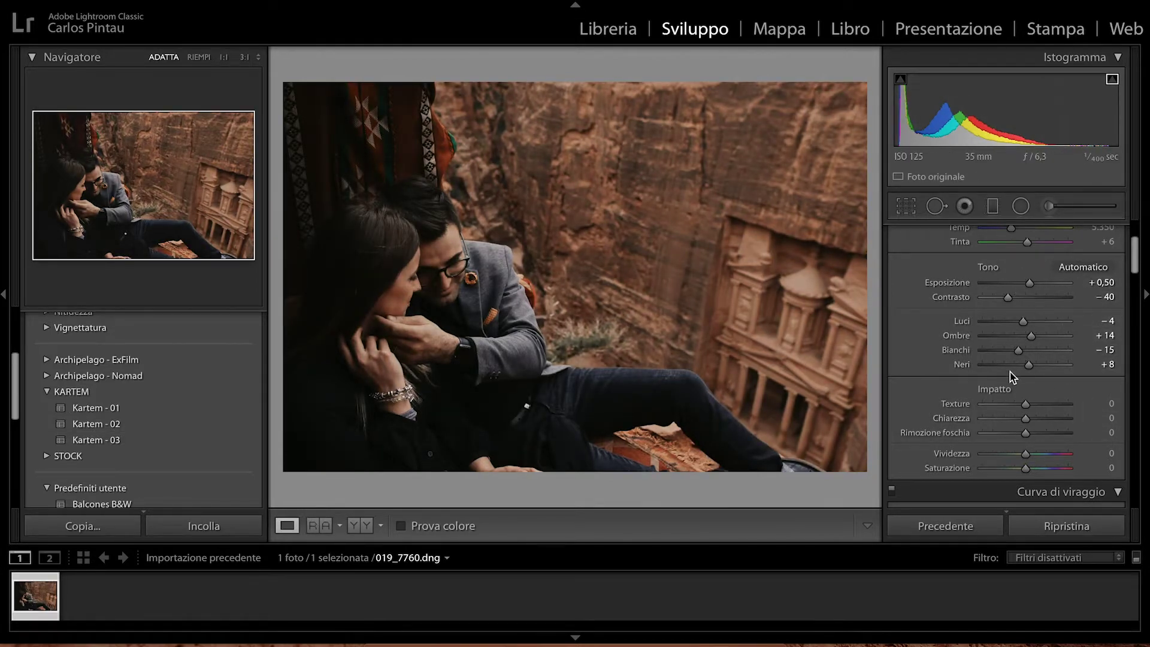
{"action": "scroll", "coordinate": [1009, 372], "scroll_direction": "down", "scroll_amount": 1}
{"action": "scroll", "coordinate": [1010, 372], "scroll_direction": "down", "scroll_amount": 4}
{"action": "scroll", "coordinate": [1010, 372], "scroll_direction": "up", "scroll_amount": 3}
{"action": "scroll", "coordinate": [1010, 372], "scroll_direction": "up", "scroll_amount": 3}
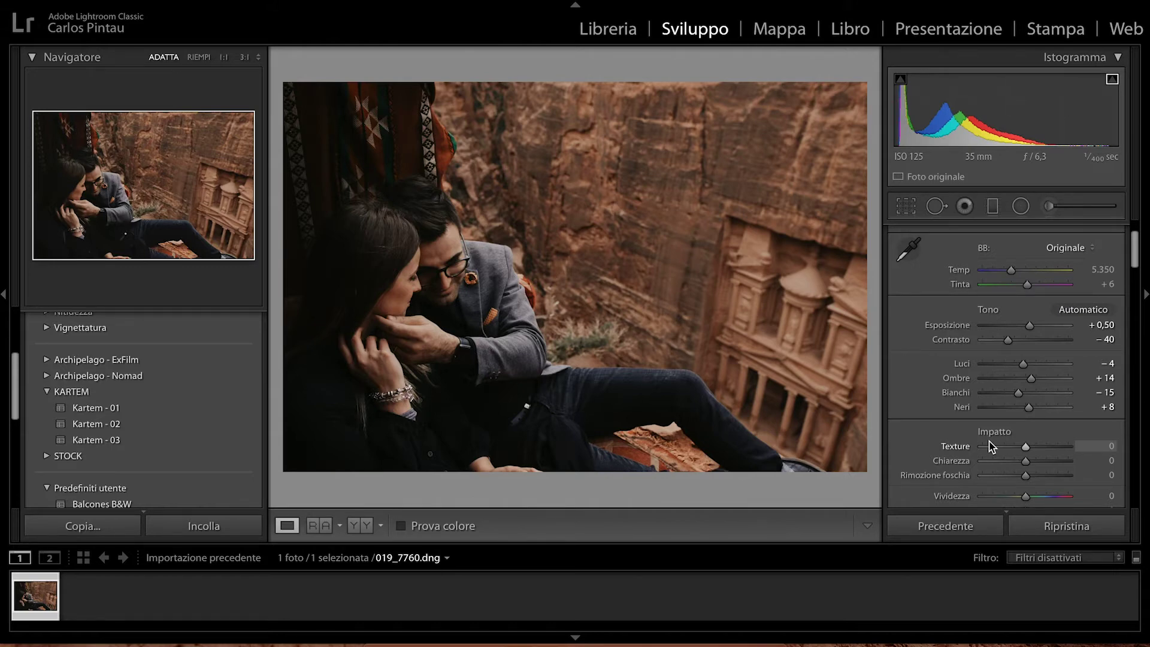
- Reset all develop settings, preview Adobe Intenso, Paesaggio and Ritratto, then choose Adobe Colori
{"action": "left_click", "coordinate": [1042, 527]}
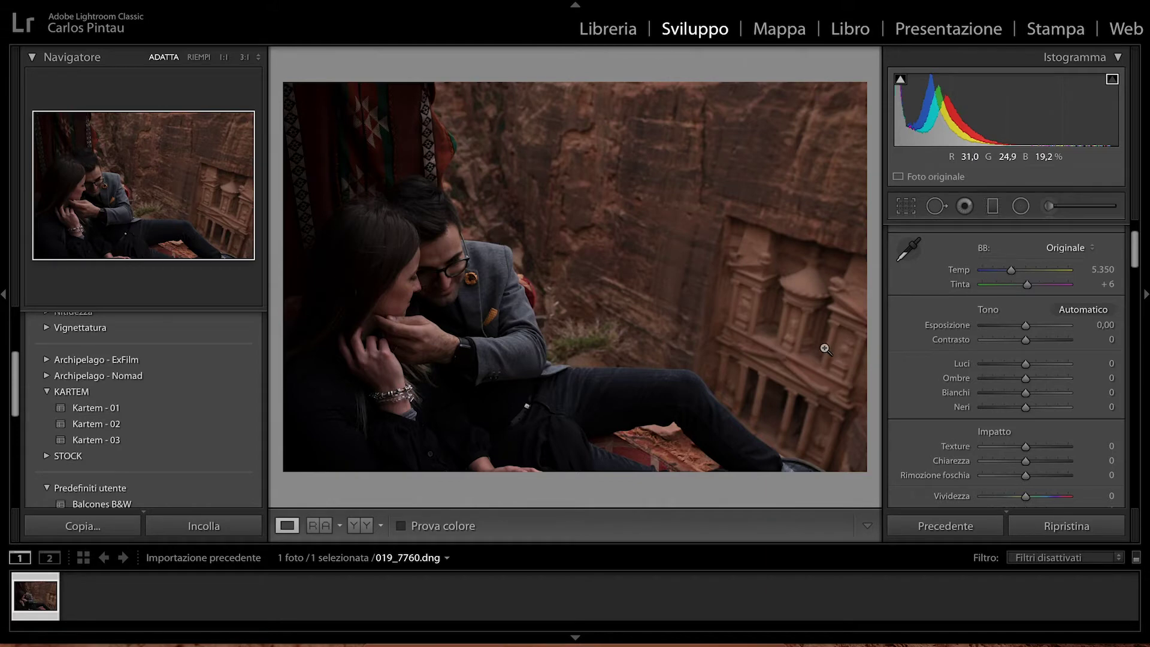
{"action": "scroll", "coordinate": [957, 329], "scroll_direction": "up", "scroll_amount": 3}
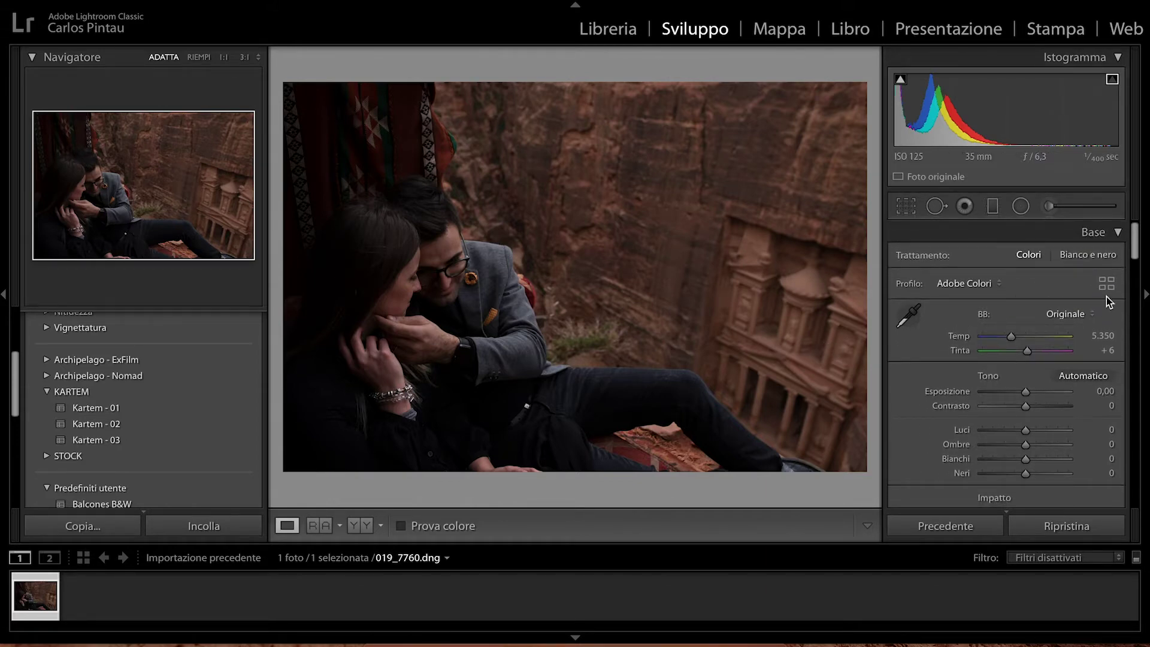
{"action": "left_click", "coordinate": [977, 285]}
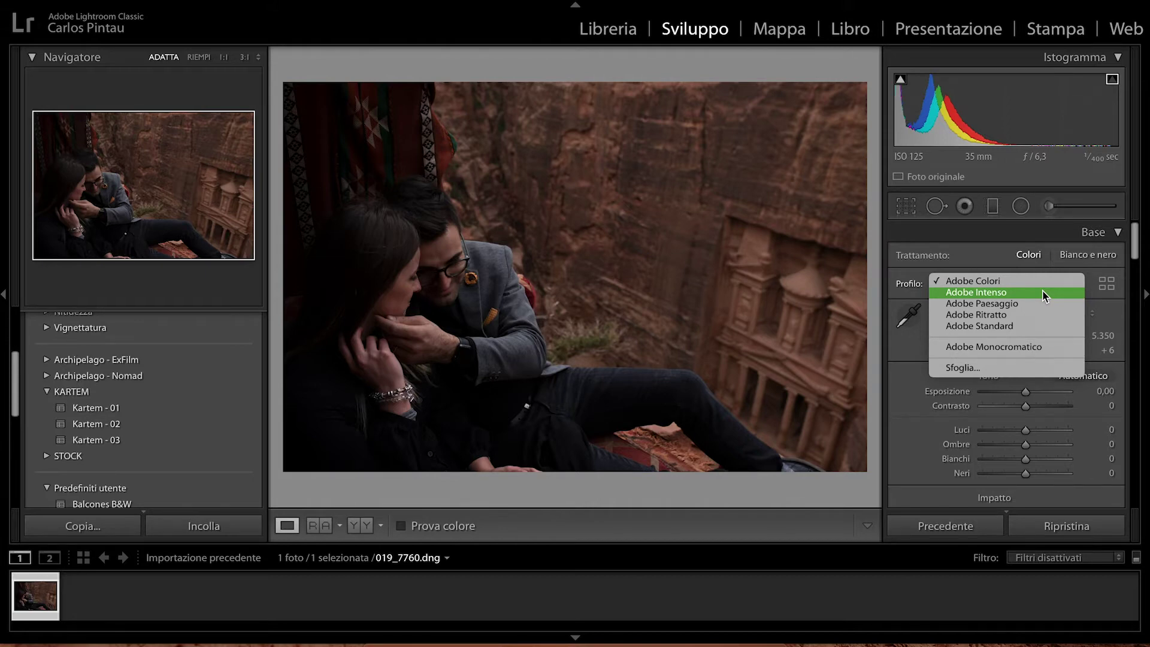
{"action": "left_click", "coordinate": [1043, 292]}
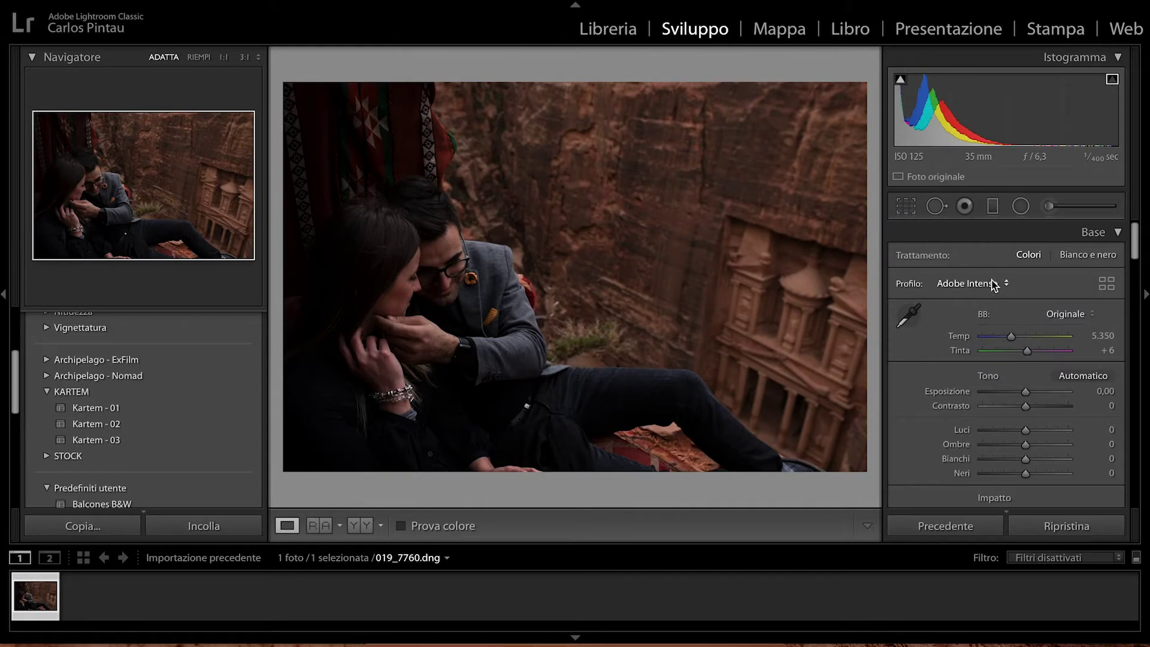
{"action": "left_click", "coordinate": [992, 284]}
{"action": "left_click", "coordinate": [1018, 293]}
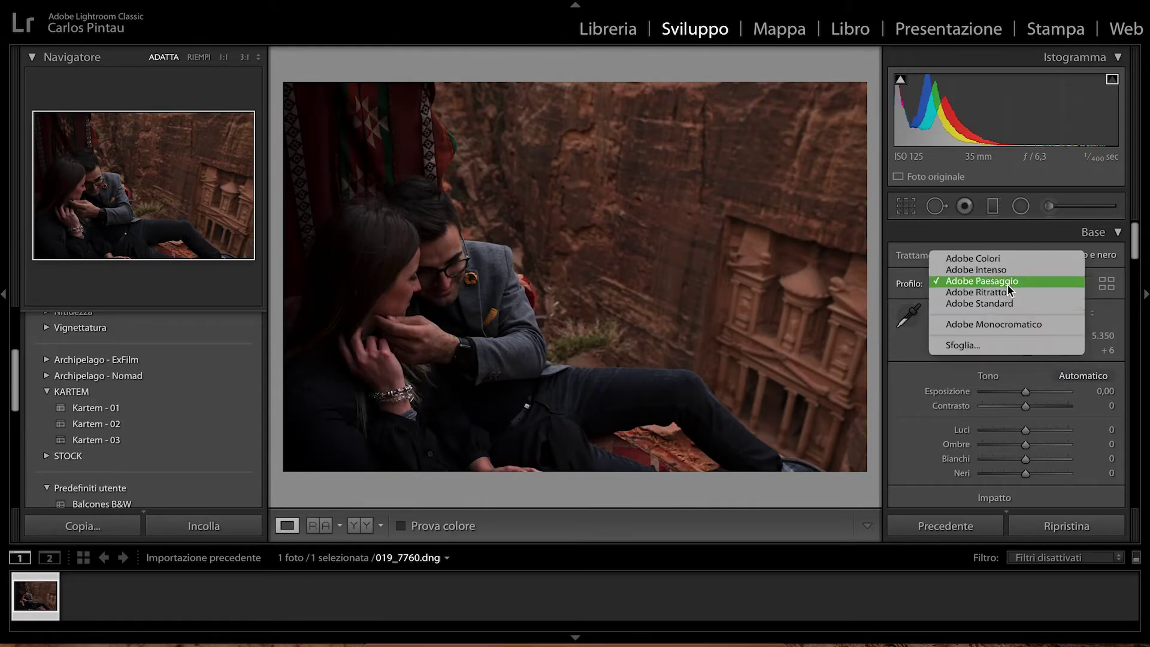
{"action": "left_click", "coordinate": [1008, 296]}
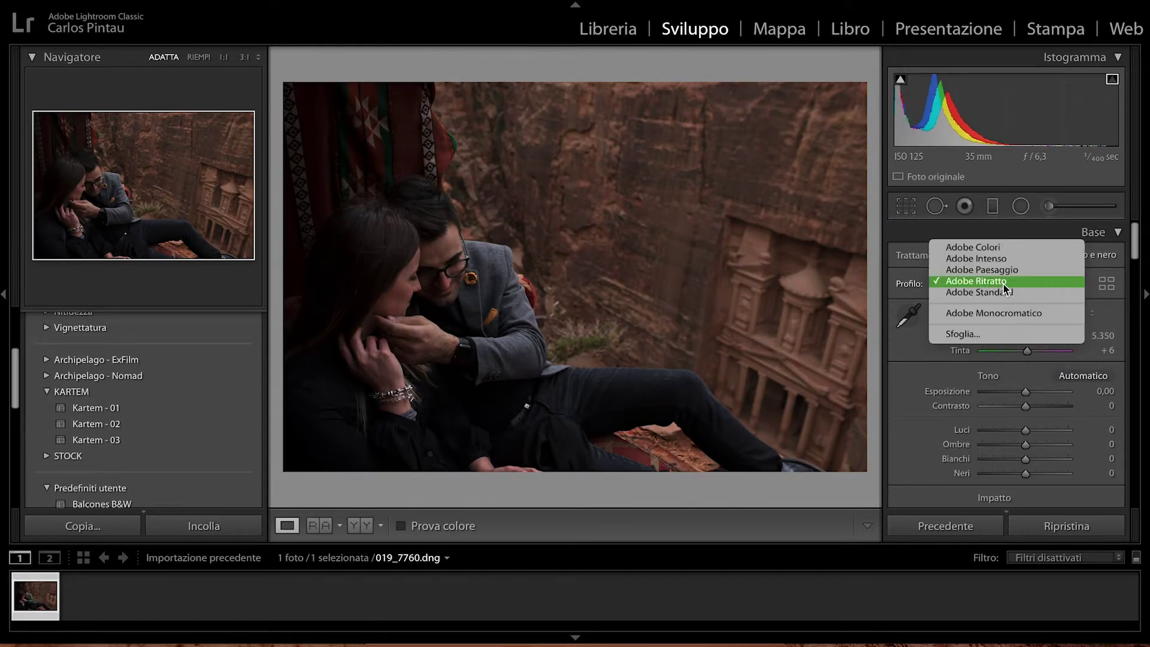
{"action": "left_click", "coordinate": [1002, 252]}
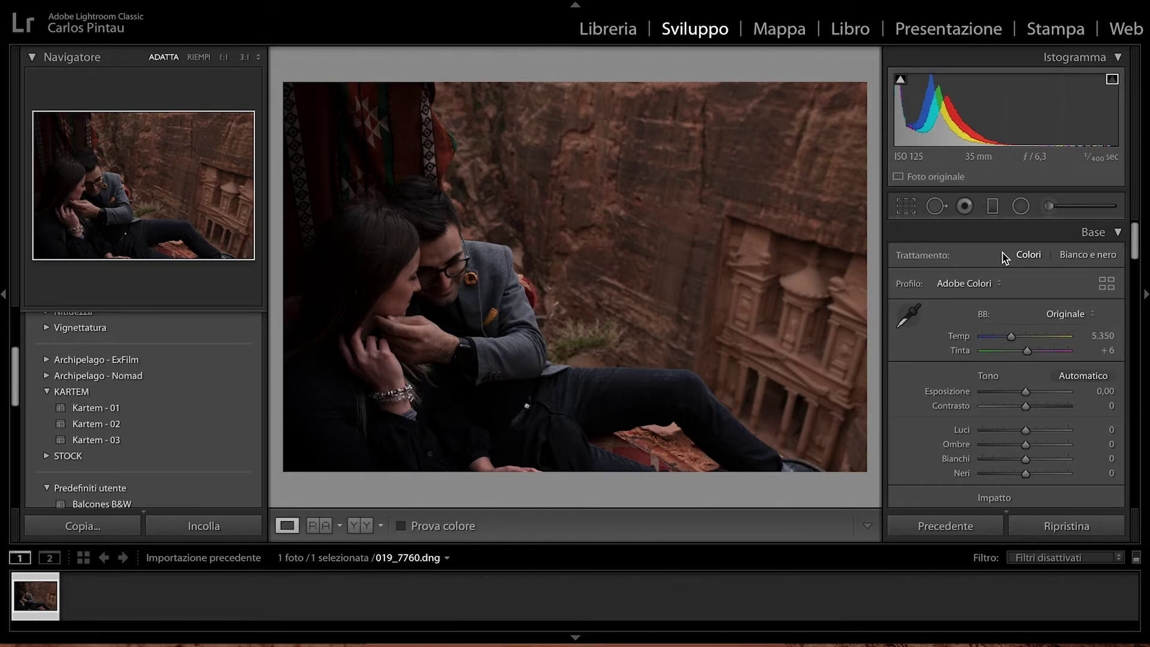
{"action": "left_click", "coordinate": [1106, 284]}
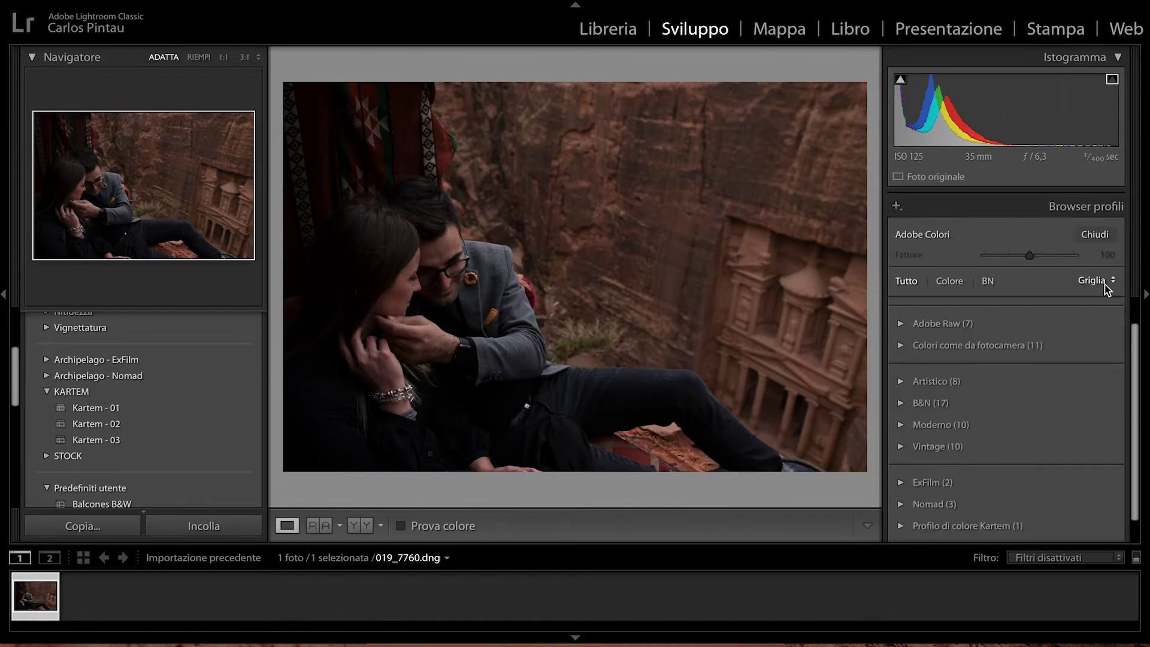
- In Browser profili, expand the Adobe Raw group, scroll through its profiles, then collapse it
{"action": "left_click", "coordinate": [901, 324]}
{"action": "scroll", "coordinate": [961, 424], "scroll_direction": "down", "scroll_amount": 2}
{"action": "scroll", "coordinate": [961, 424], "scroll_direction": "down", "scroll_amount": 2}
{"action": "scroll", "coordinate": [962, 424], "scroll_direction": "down", "scroll_amount": 3}
{"action": "scroll", "coordinate": [961, 424], "scroll_direction": "up", "scroll_amount": 4}
{"action": "scroll", "coordinate": [961, 424], "scroll_direction": "down", "scroll_amount": 2}
{"action": "scroll", "coordinate": [962, 424], "scroll_direction": "up", "scroll_amount": 3}
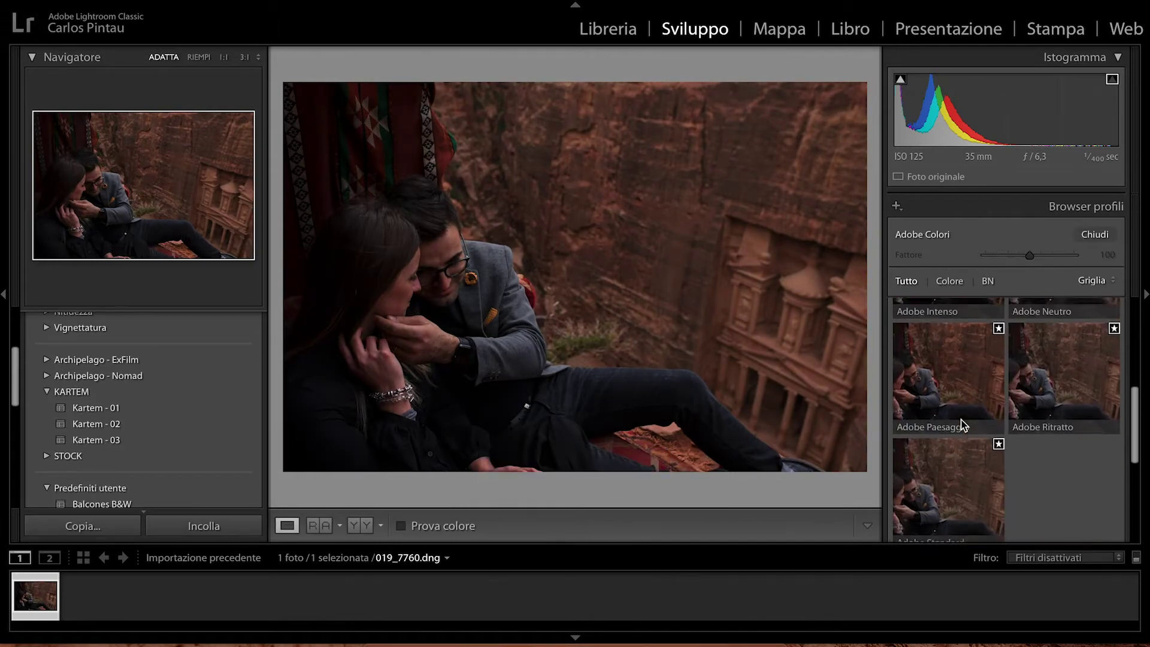
{"action": "scroll", "coordinate": [962, 424], "scroll_direction": "up", "scroll_amount": 3}
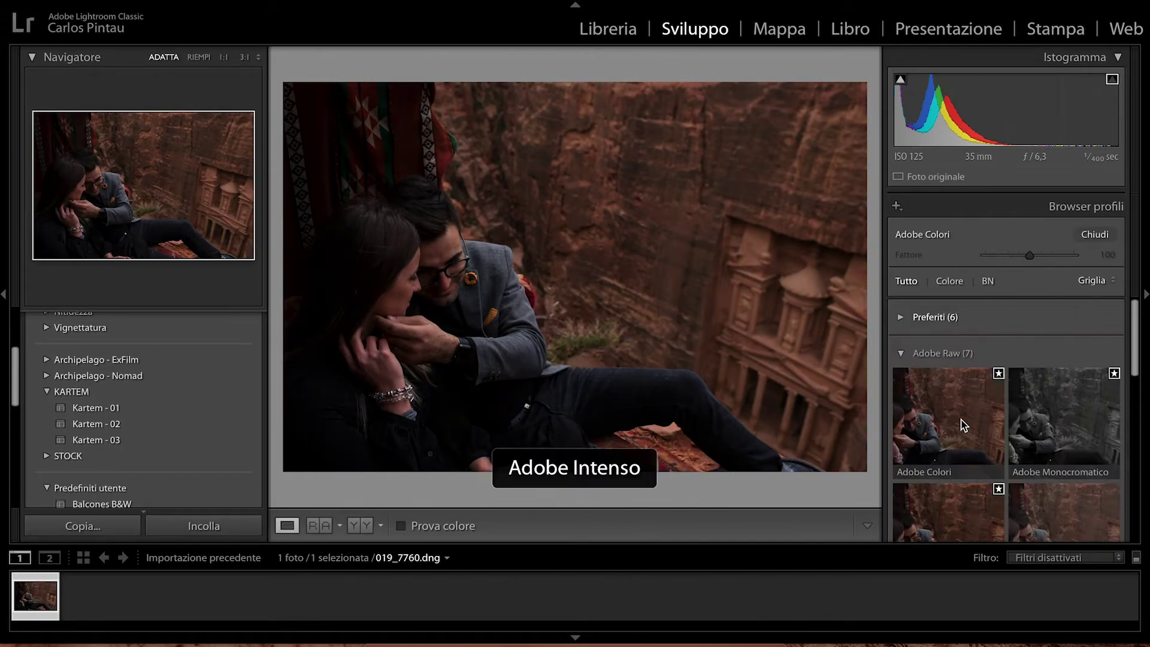
{"action": "left_click", "coordinate": [902, 354]}
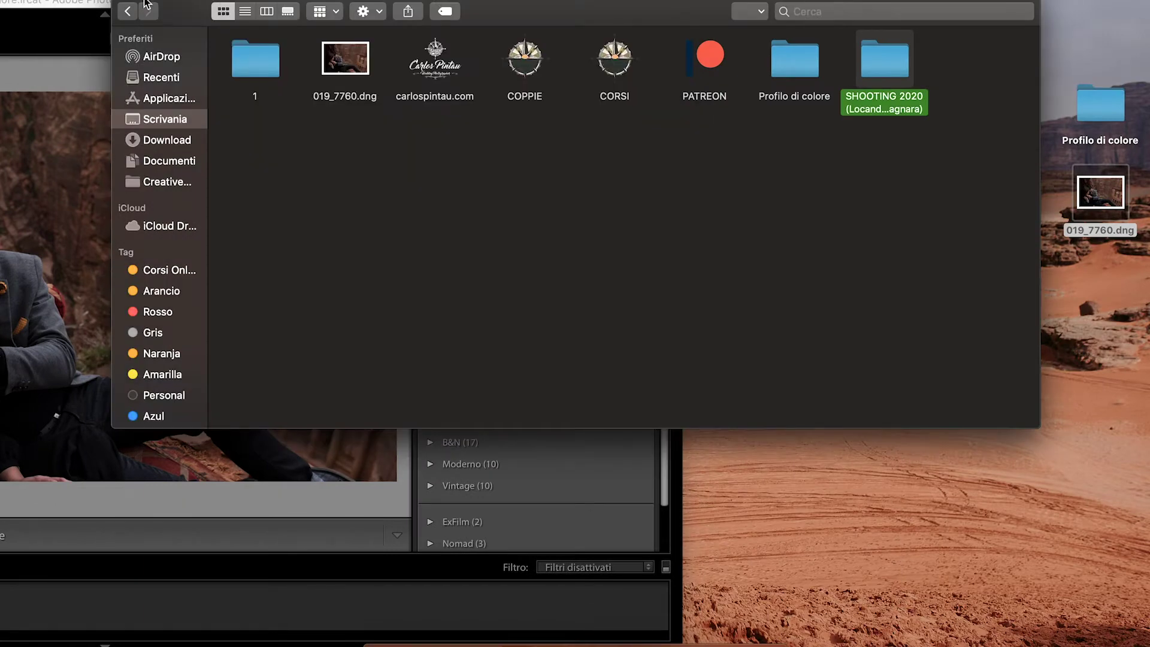
- Close the Finder window, clear the desktop, and open 019_7760.dng in Camera Raw
{"action": "left_click", "coordinate": [120, 4]}
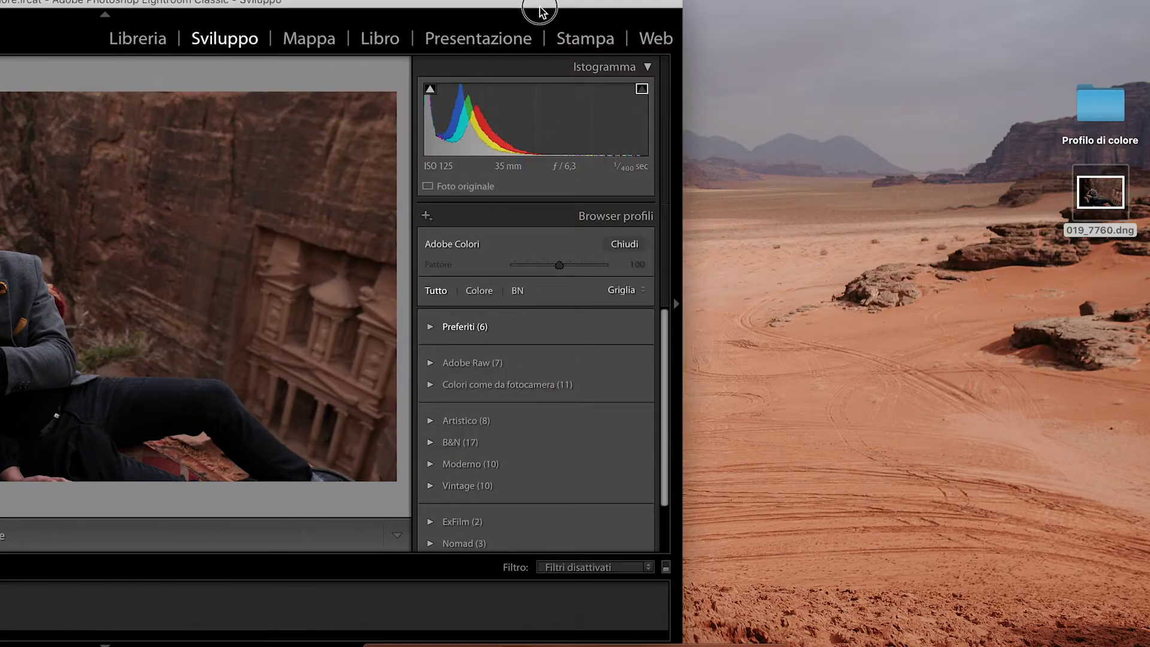
{"action": "left_click_drag", "start_coordinate": [539, 8], "coordinate": [575, 1]}
{"action": "mouse_move", "coordinate": [1100, 193]}
{"action": "left_mouse_down"}
{"action": "mouse_move", "coordinate": [832, 96]}
{"action": "mouse_move", "coordinate": [841, 94]}
{"action": "left_mouse_up"}
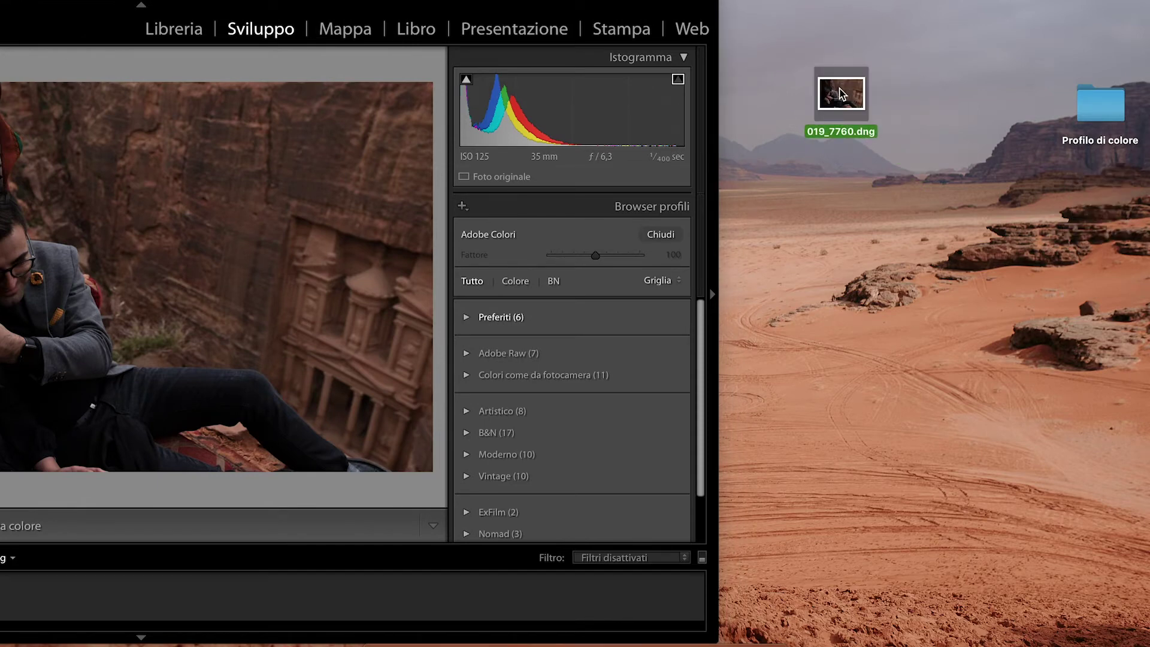
{"action": "double_click", "coordinate": [842, 93]}
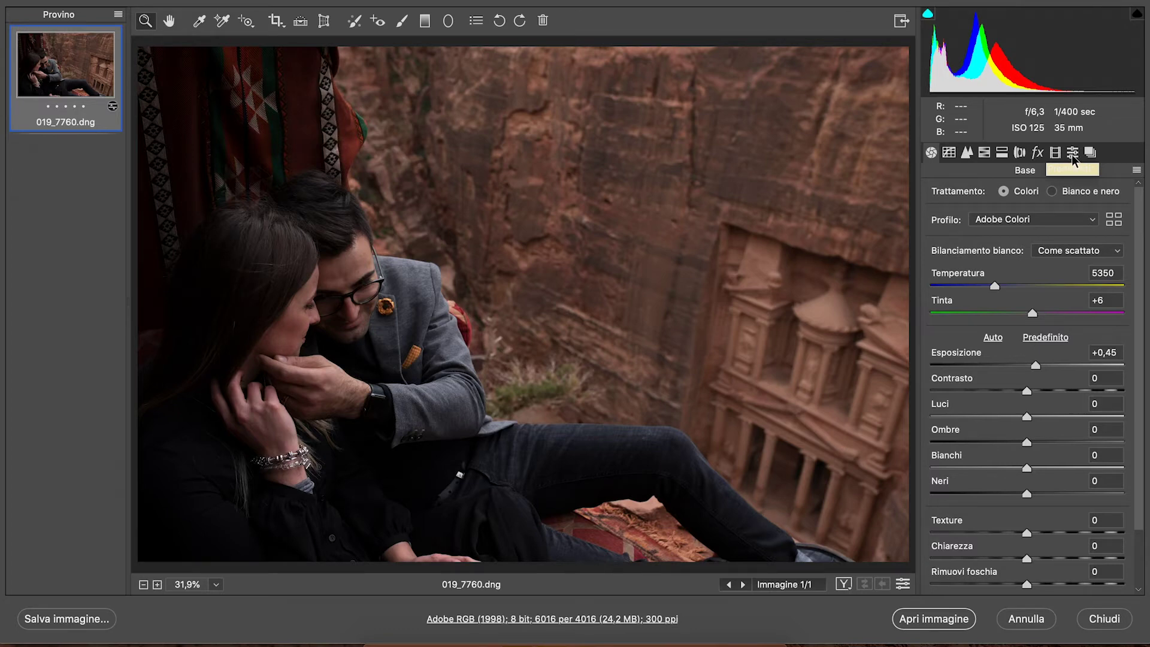
- Show Camera Raw's Predefiniti list and expand the KARTEM preset group
{"action": "left_click", "coordinate": [1072, 153]}
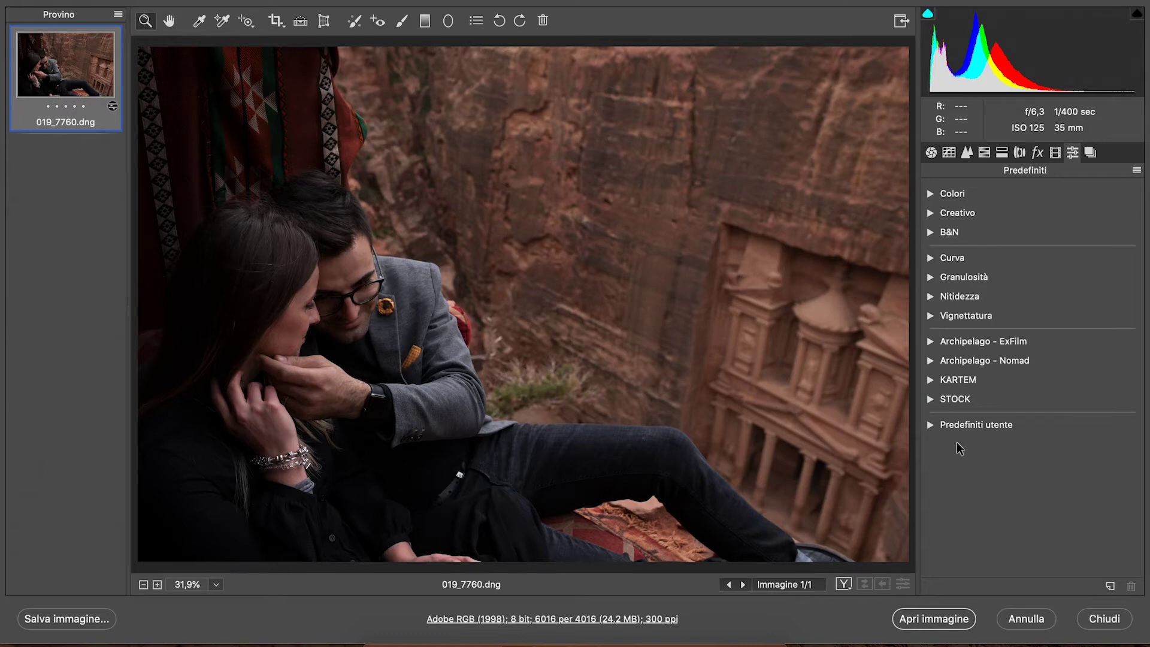
{"action": "left_click", "coordinate": [931, 381]}
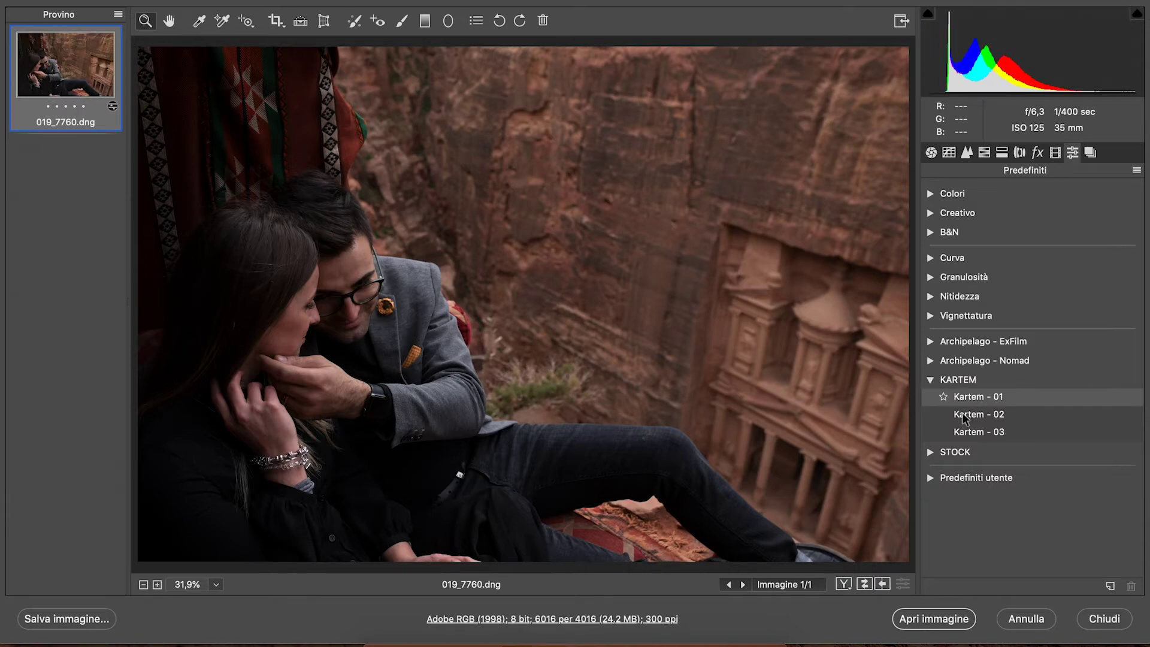
- Apply the Kartem - 02 preset to 019_7760.dng in Camera Raw
{"action": "left_click", "coordinate": [993, 415]}
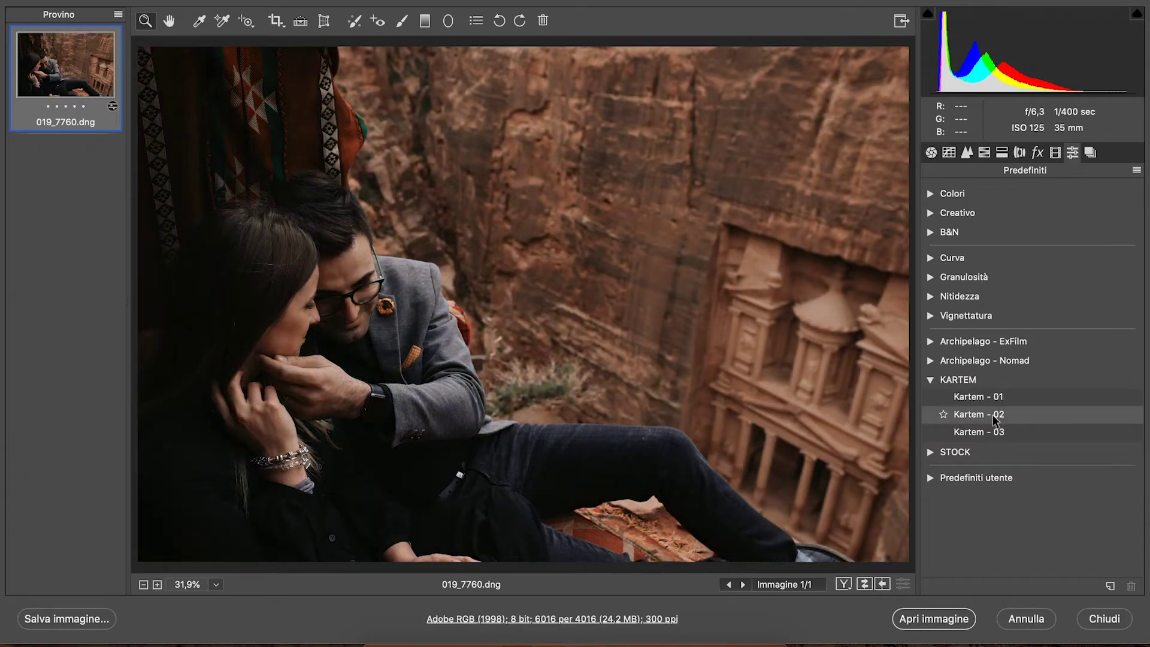
{"action": "left_click", "coordinate": [993, 415]}
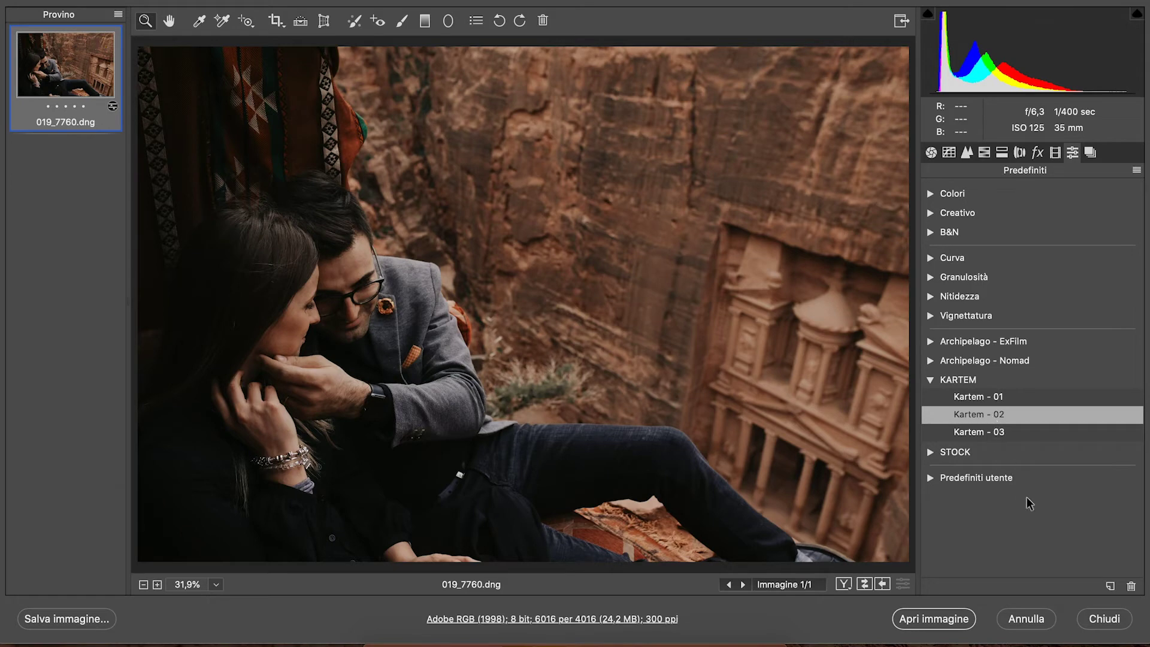
{"action": "left_click", "coordinate": [1112, 586]}
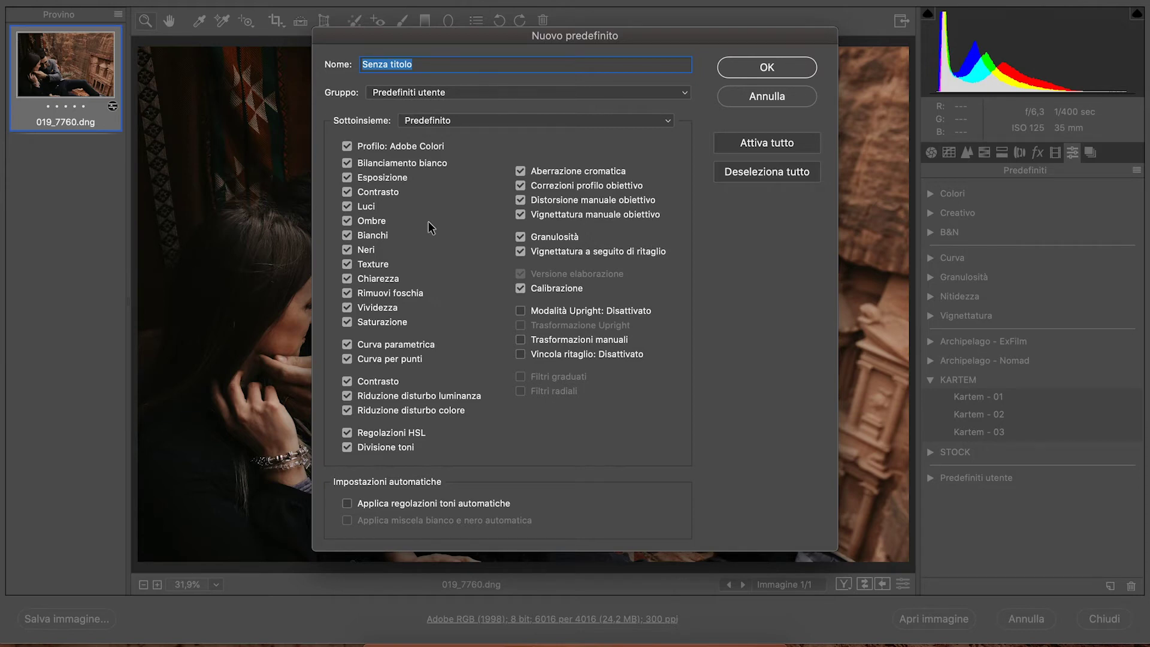
{"action": "left_click", "coordinate": [749, 100]}
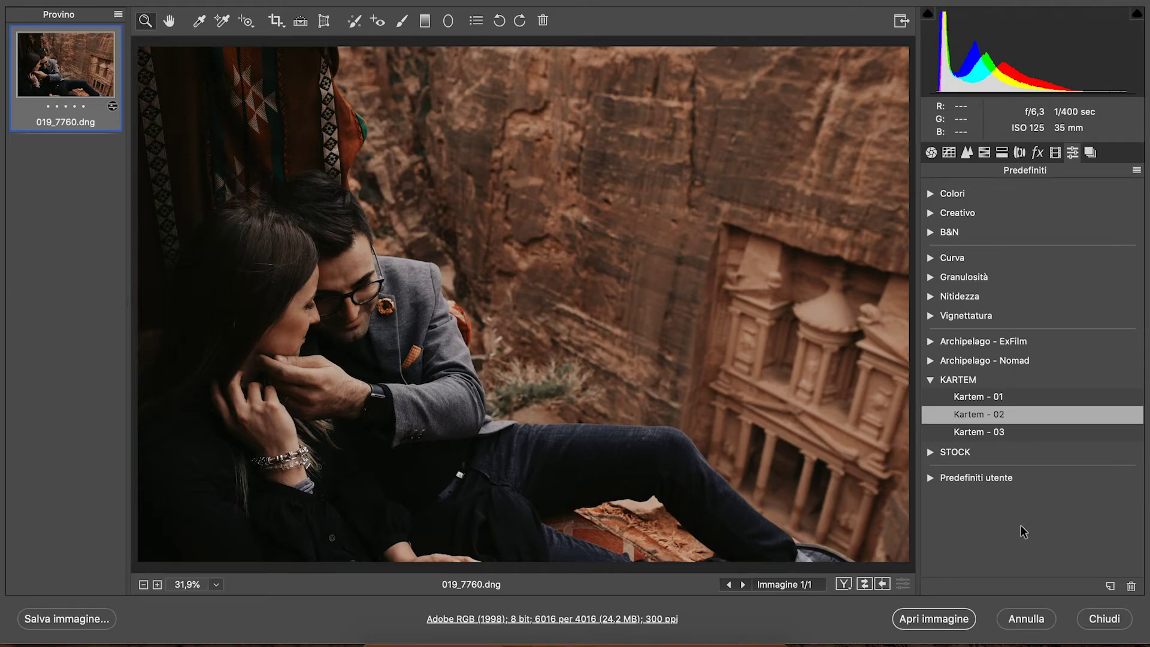
{"action": "key", "text": "alt"}
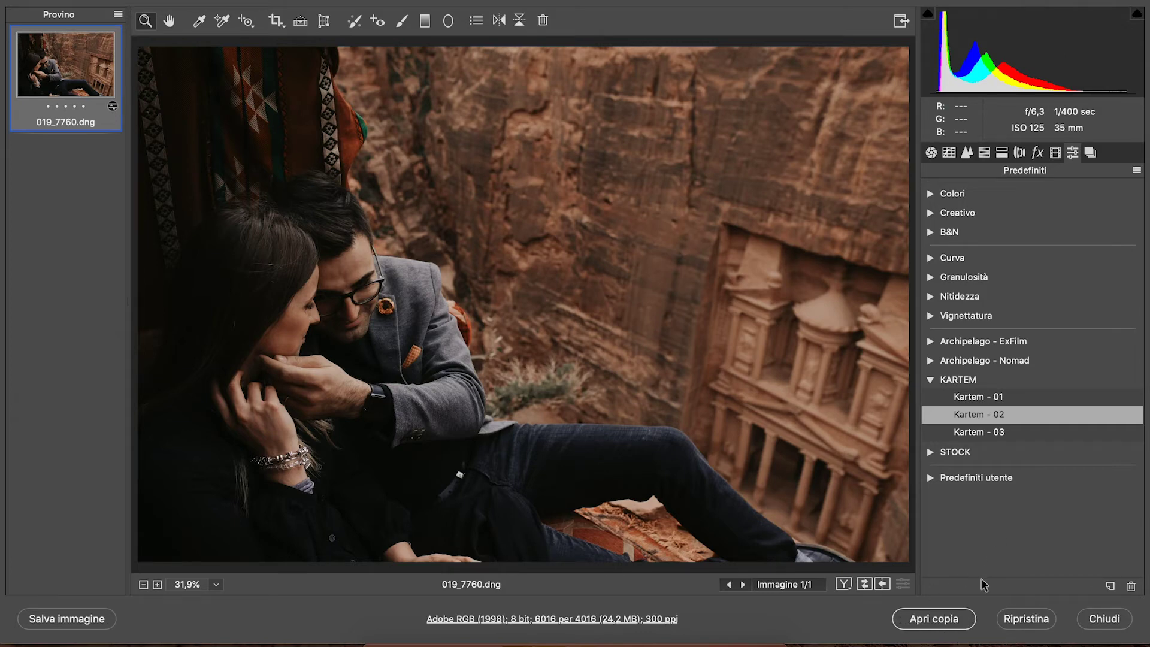
{"action": "key", "text": "alt"}
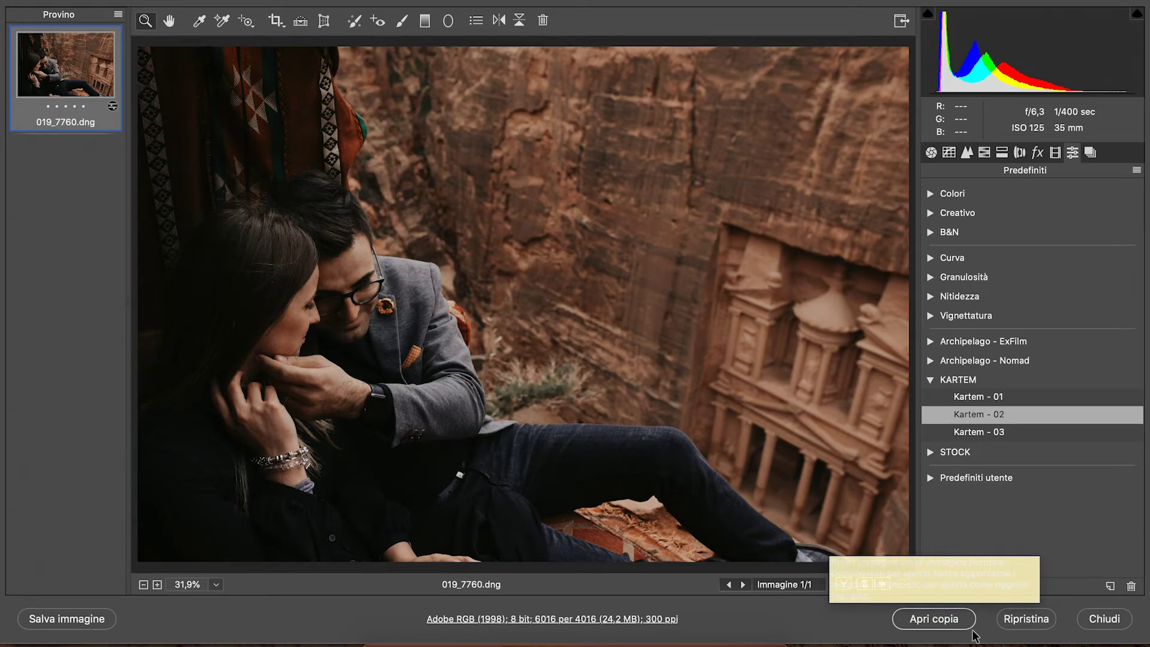
{"action": "key", "text": "alt"}
{"action": "key", "text": "alt"}
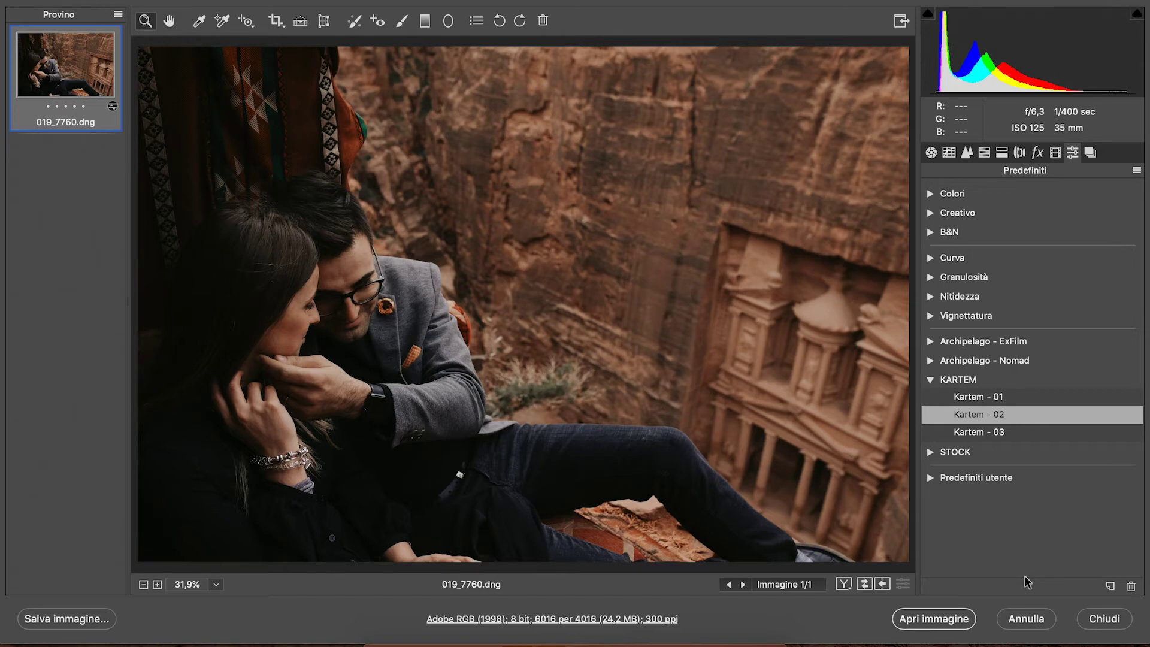
{"action": "key", "text": "alt"}
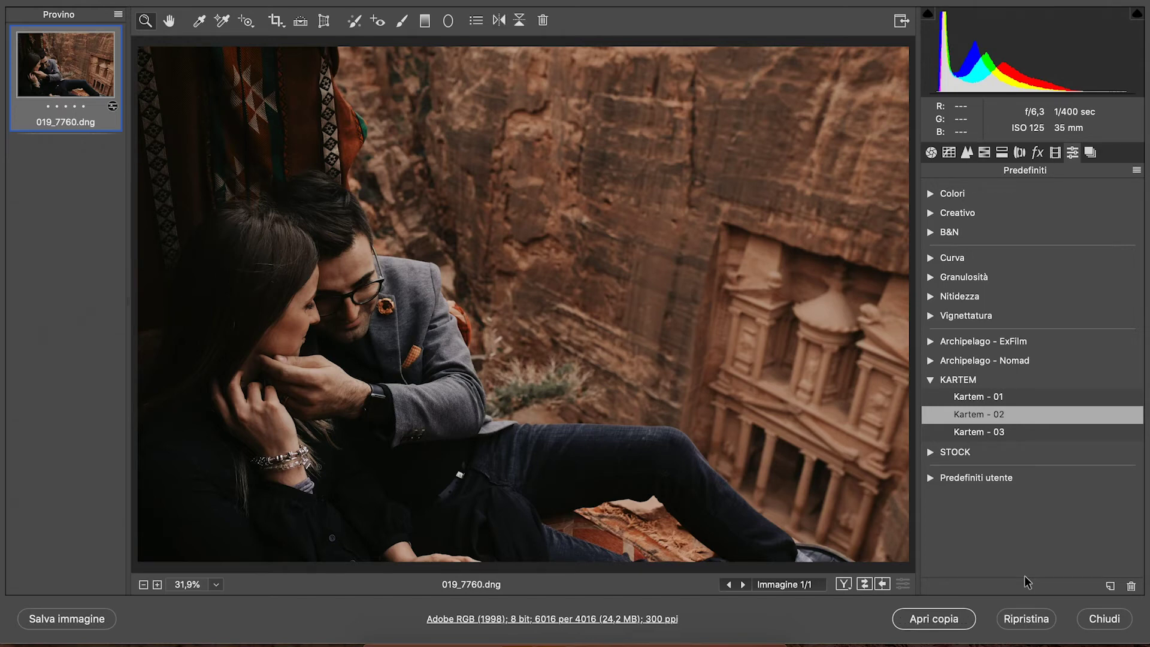
{"action": "left_click", "coordinate": [1111, 587], "text": "alt"}
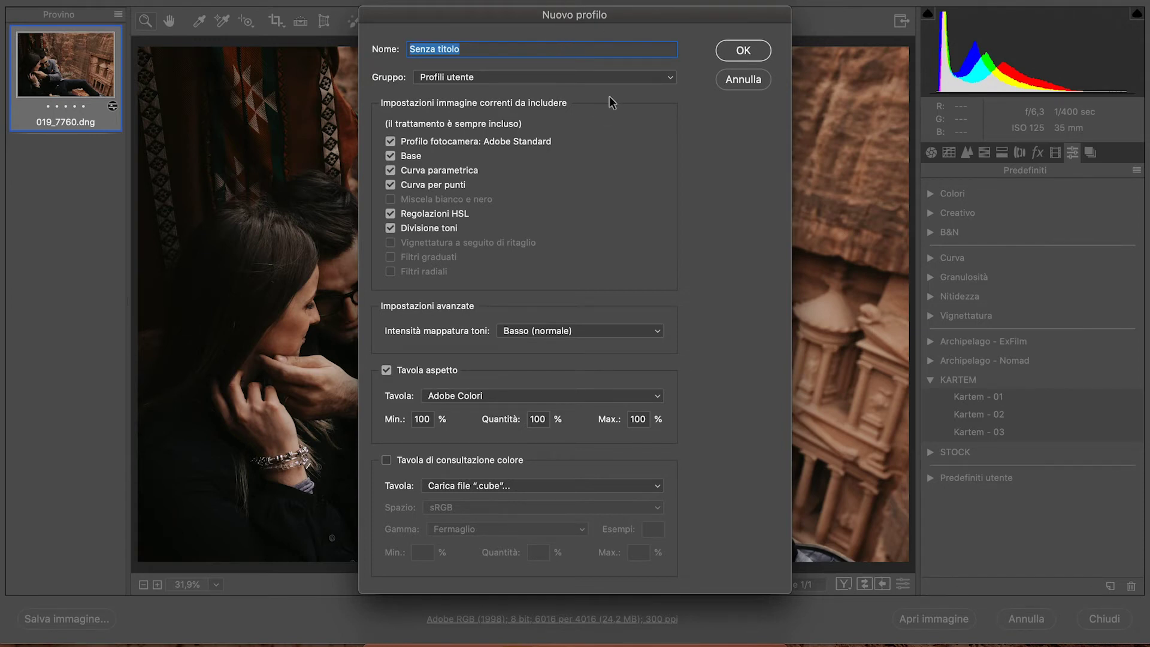
- Create the group 'Profilo video patreon' and save the profile 'Kartem - 02' in it
{"action": "left_click", "coordinate": [626, 78]}
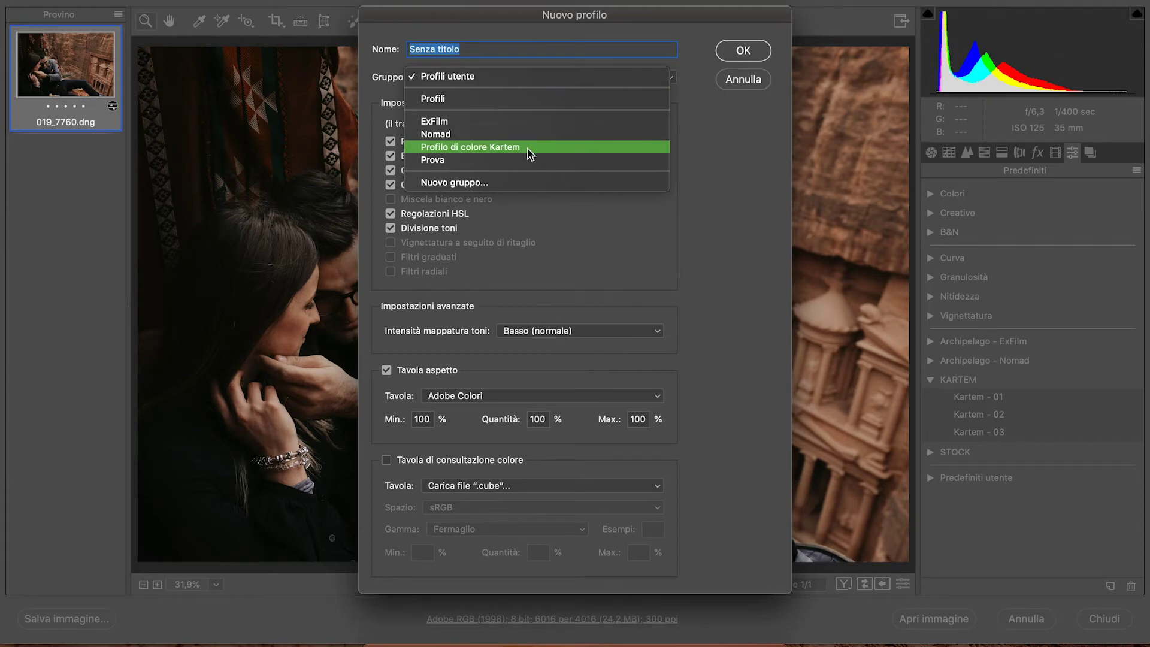
{"action": "left_click", "coordinate": [507, 183]}
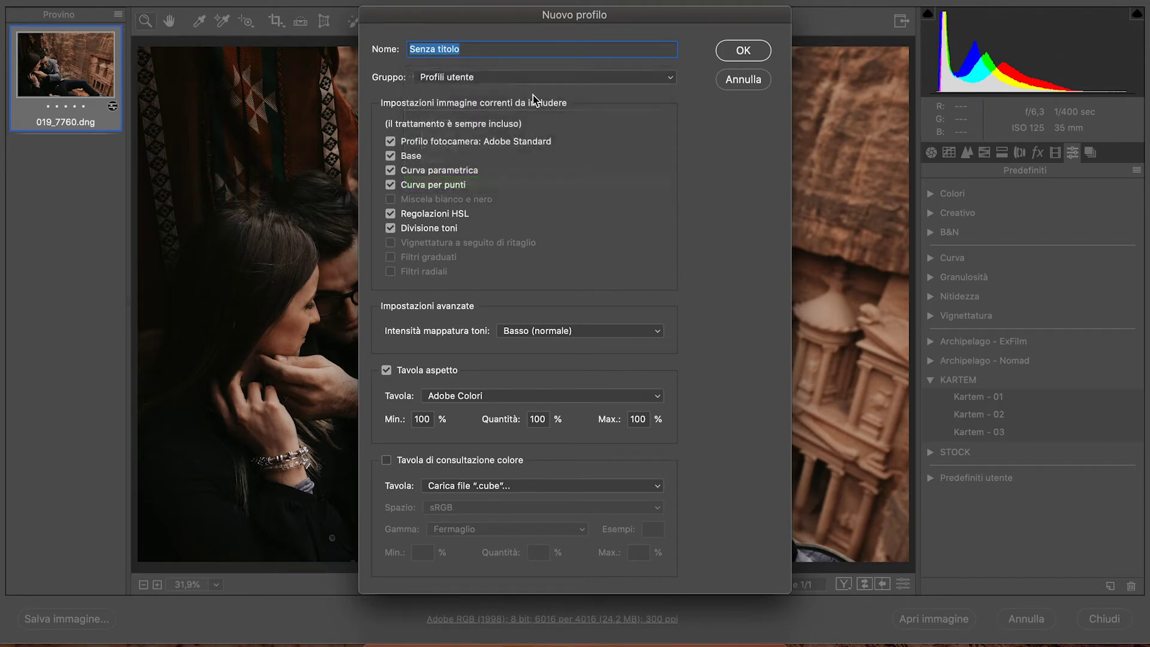
{"action": "type", "text": "Profilo video patreon"}
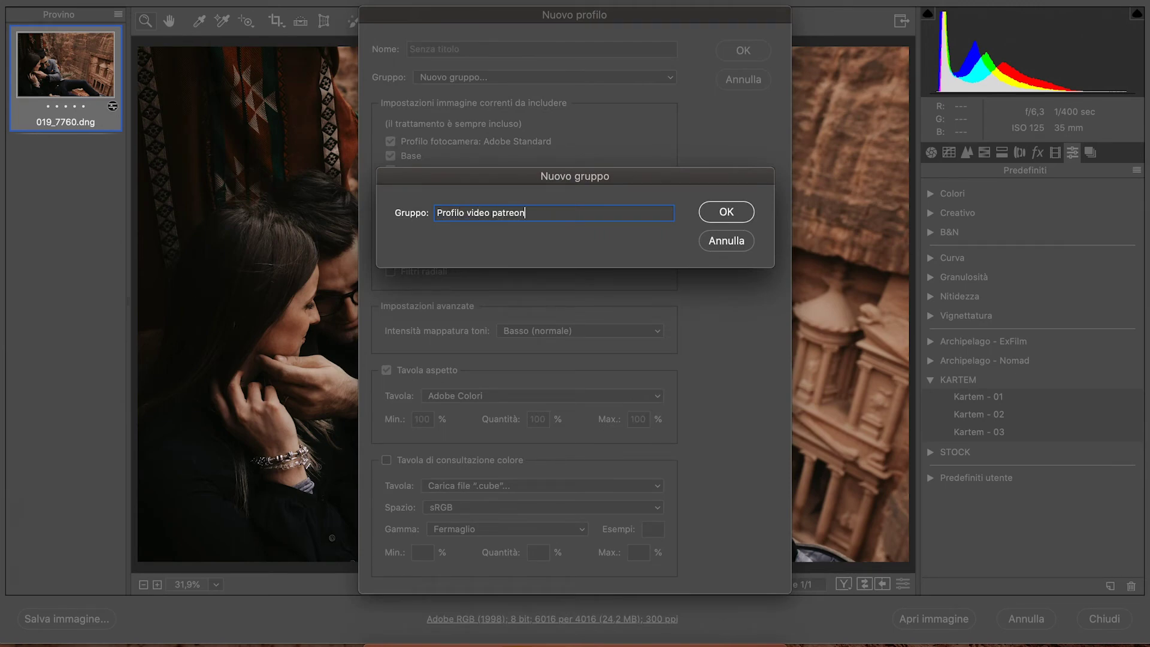
{"action": "left_click", "coordinate": [725, 212]}
{"action": "left_click", "coordinate": [456, 48]}
{"action": "type", "text": "Kartem "}
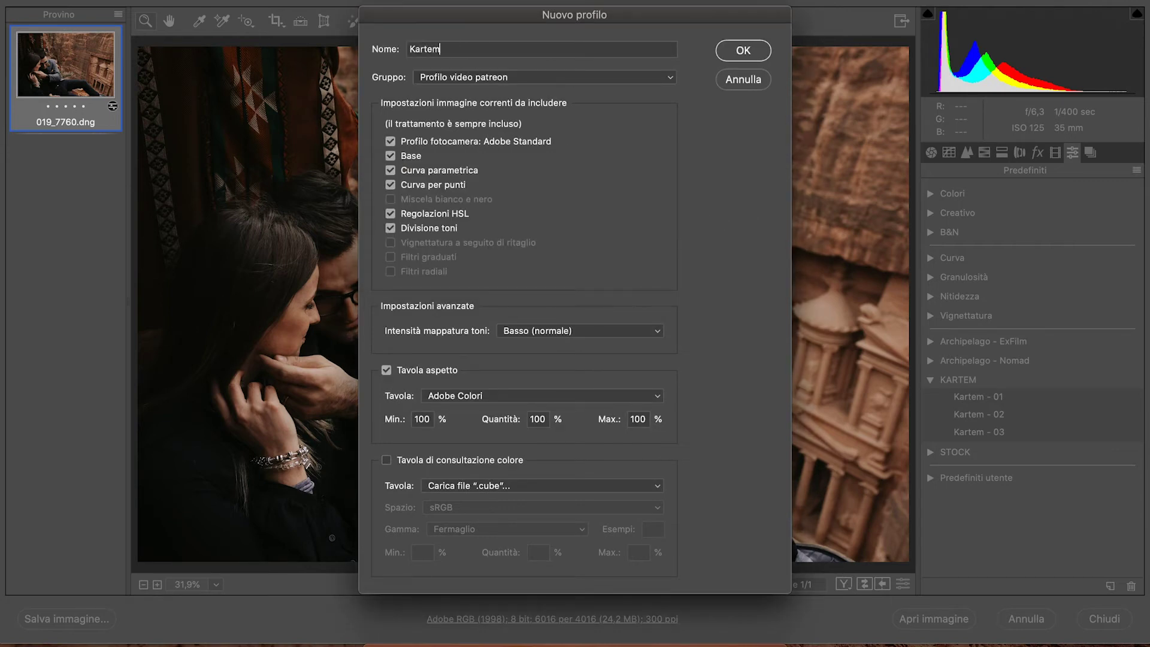
{"action": "type", "text": "- 02"}
{"action": "left_click", "coordinate": [743, 51]}
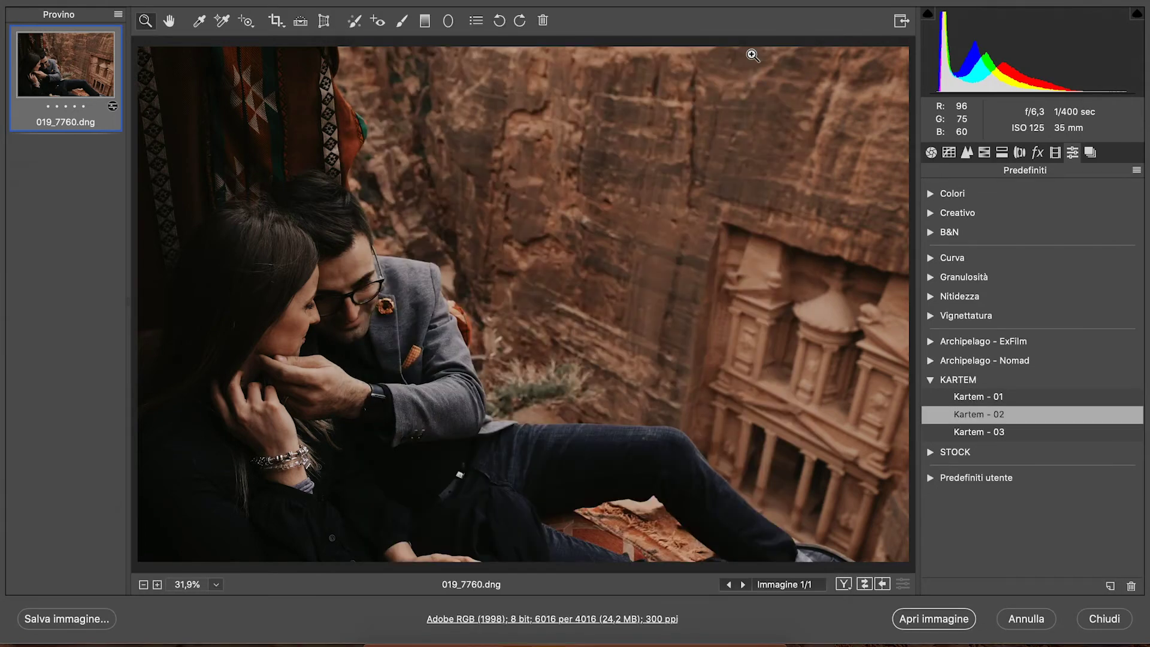
- Close Camera Raw, quit Lightroom with Sì, and relaunch Lightroom Classic from the Dock
{"action": "left_click", "coordinate": [1109, 622]}
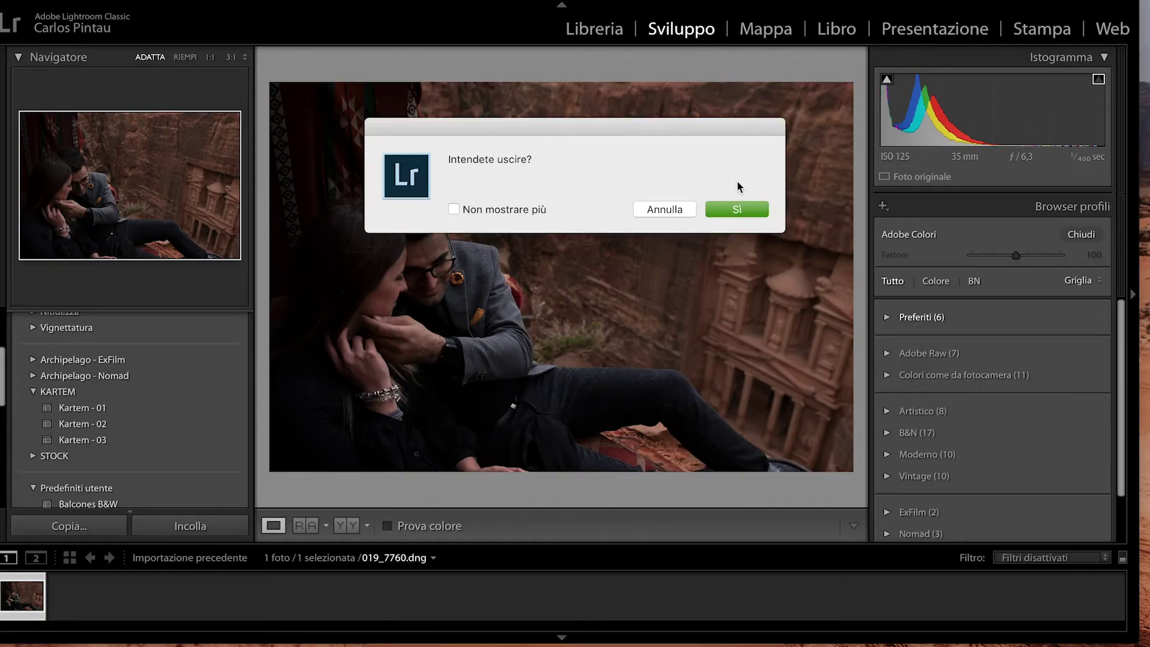
{"action": "left_click", "coordinate": [742, 211]}
{"action": "mouse_move", "coordinate": [516, 645]}
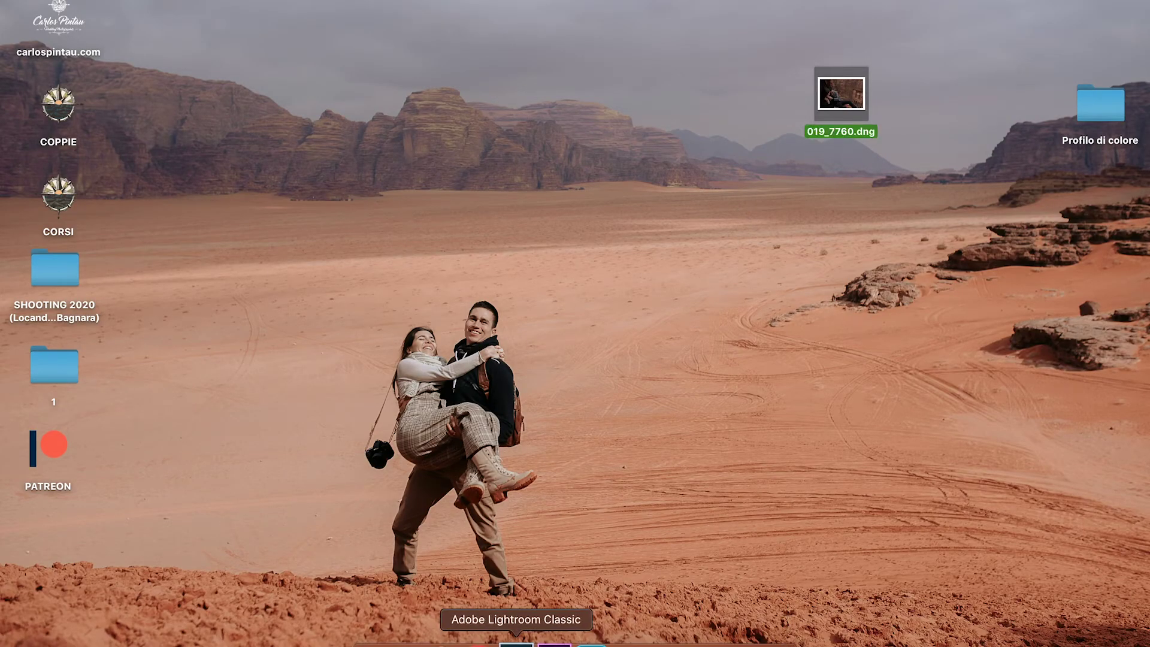
{"action": "left_click", "coordinate": [516, 644]}
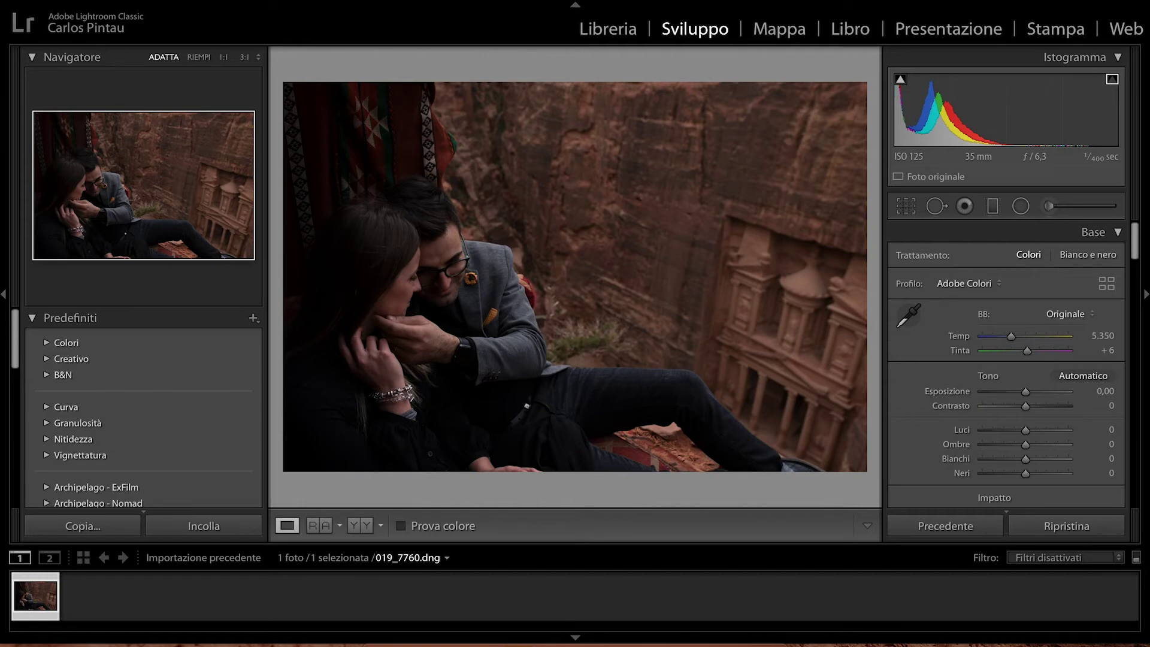
- Create two virtual copies of 019_7760.dng in the filmstrip, then select Copia 1
{"action": "right_click", "coordinate": [41, 599]}
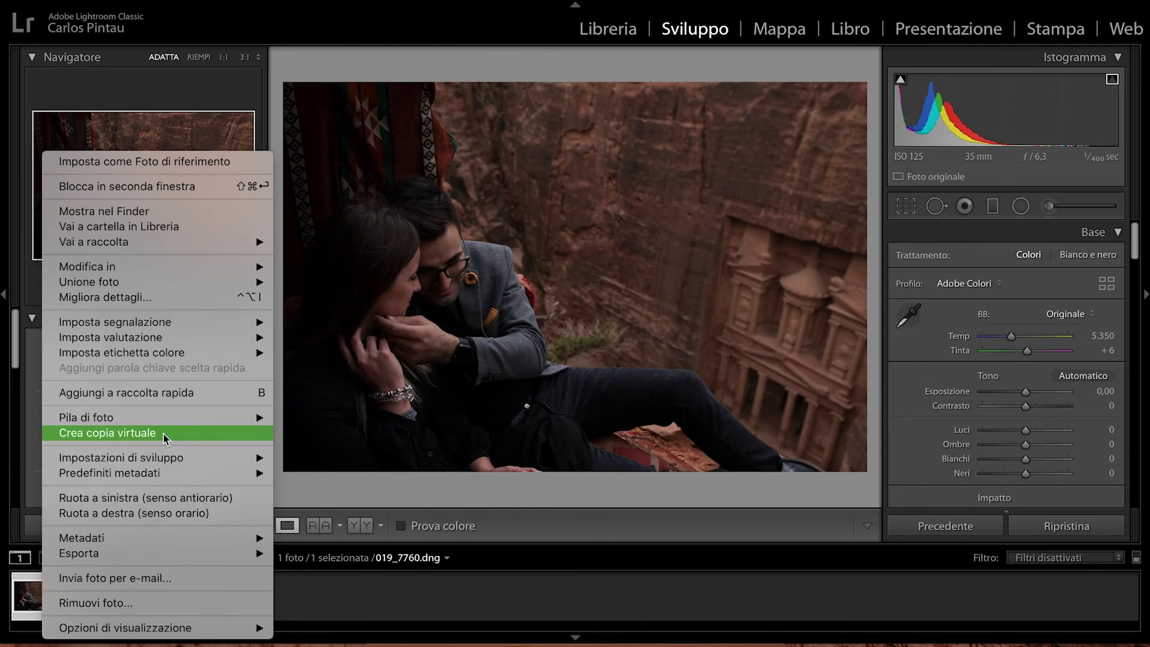
{"action": "left_click", "coordinate": [165, 438]}
{"action": "right_click", "coordinate": [91, 588]}
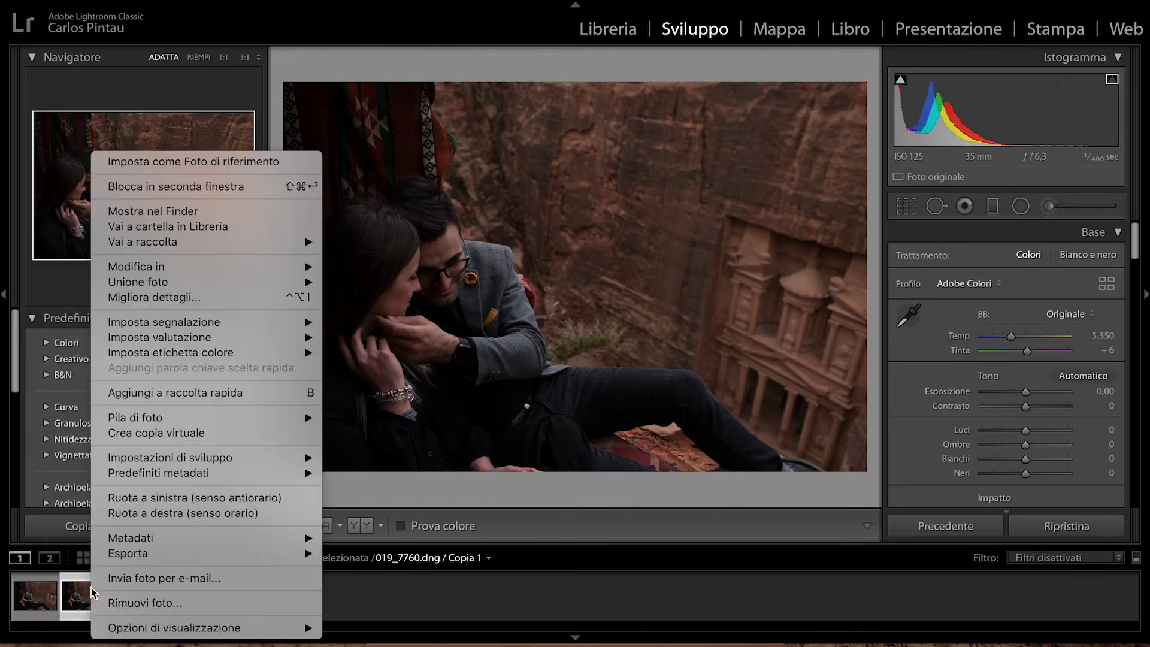
{"action": "left_click", "coordinate": [196, 432]}
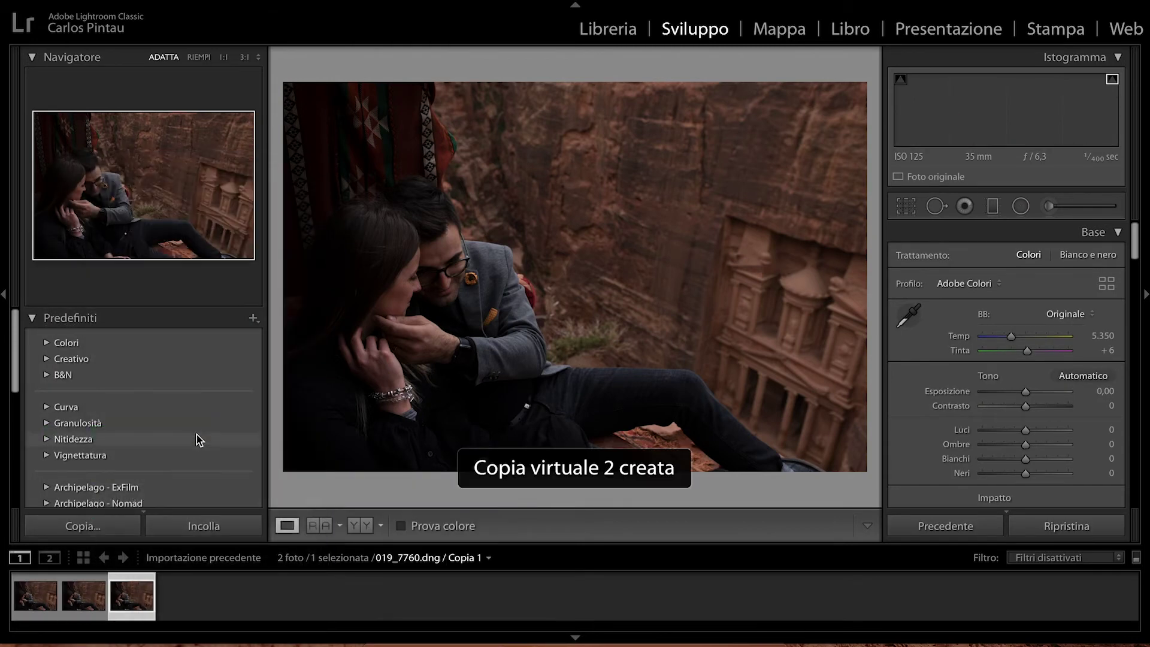
{"action": "left_click", "coordinate": [35, 599]}
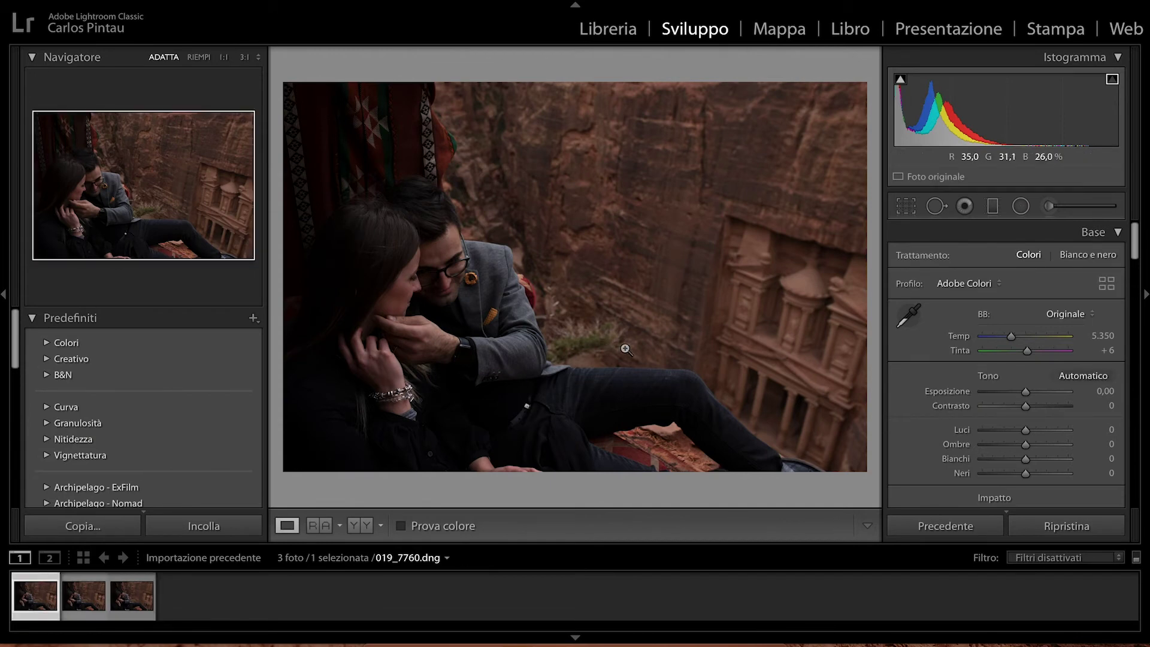
{"action": "left_click", "coordinate": [89, 599]}
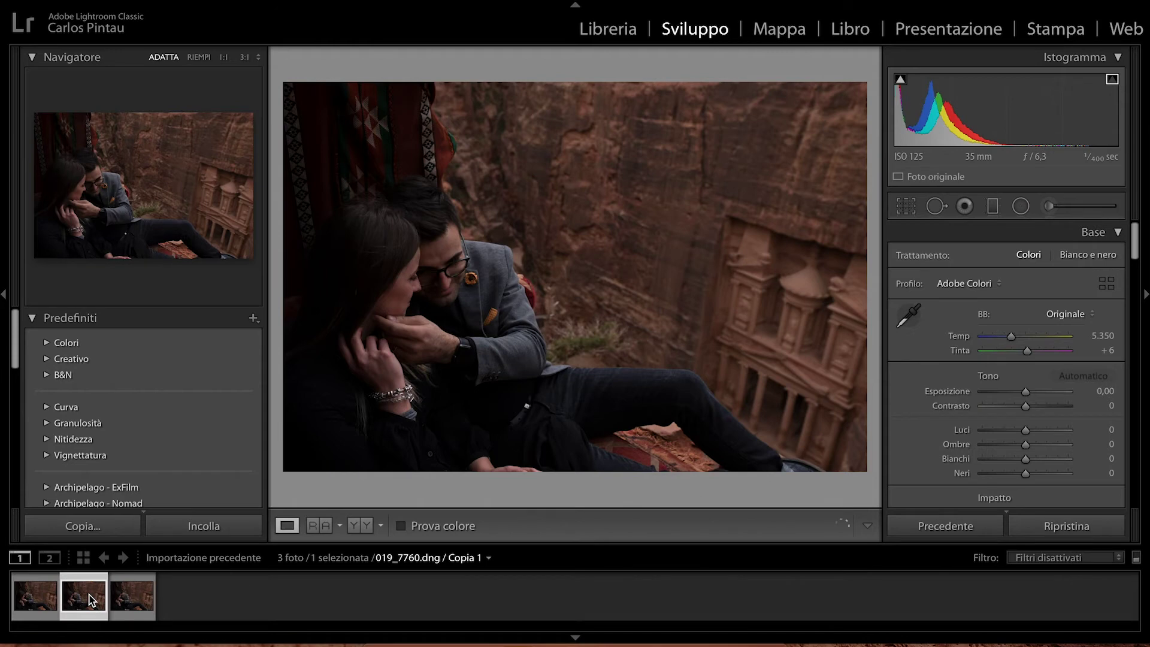
- Apply the KARTEM preset Kartem - 02 to Copia 1, then bring up Copia 2's profile browser
{"action": "scroll", "coordinate": [146, 465], "scroll_direction": "down", "scroll_amount": 3}
{"action": "left_click", "coordinate": [147, 461]}
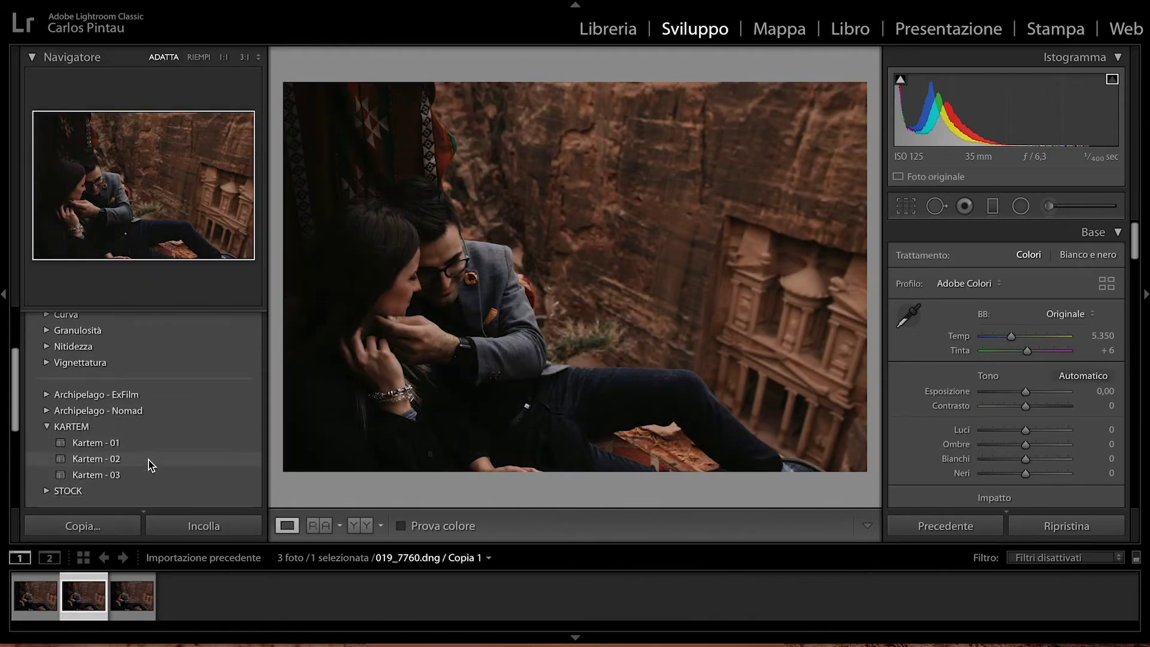
{"action": "left_click", "coordinate": [148, 462]}
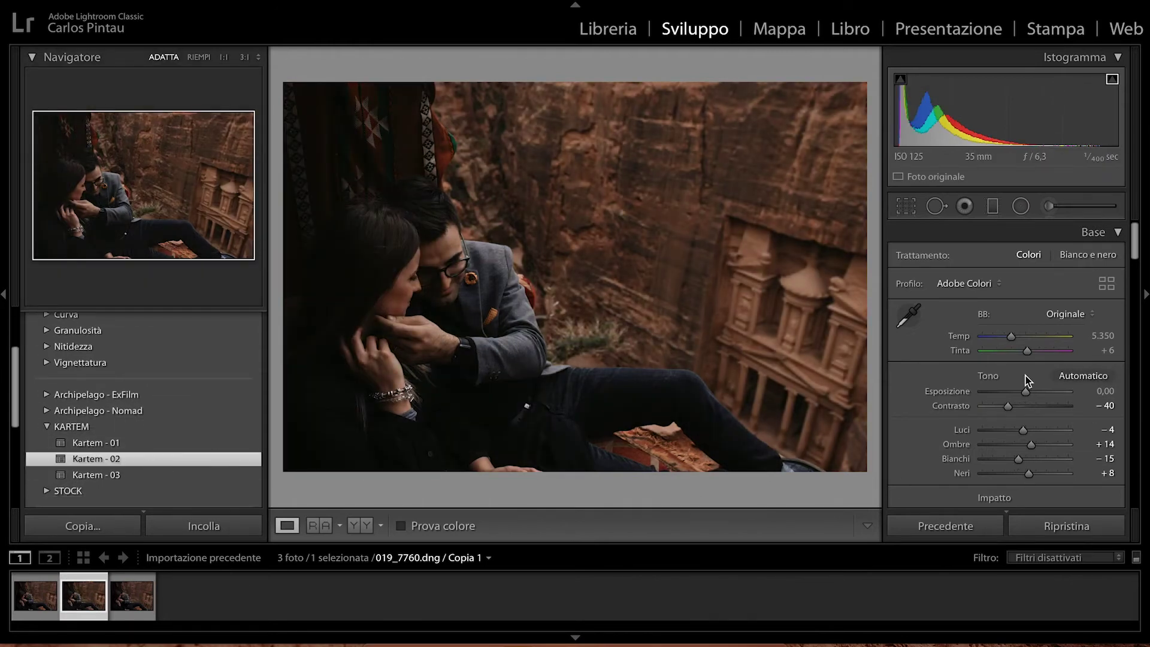
{"action": "left_click", "coordinate": [137, 599]}
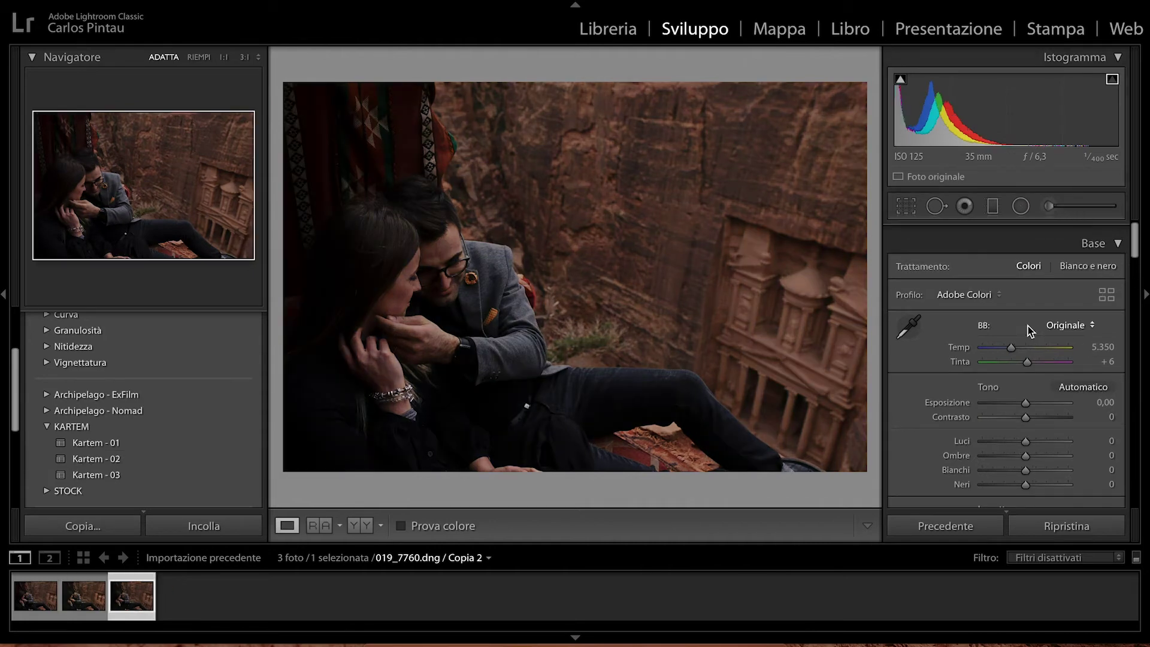
{"action": "left_click", "coordinate": [1109, 286]}
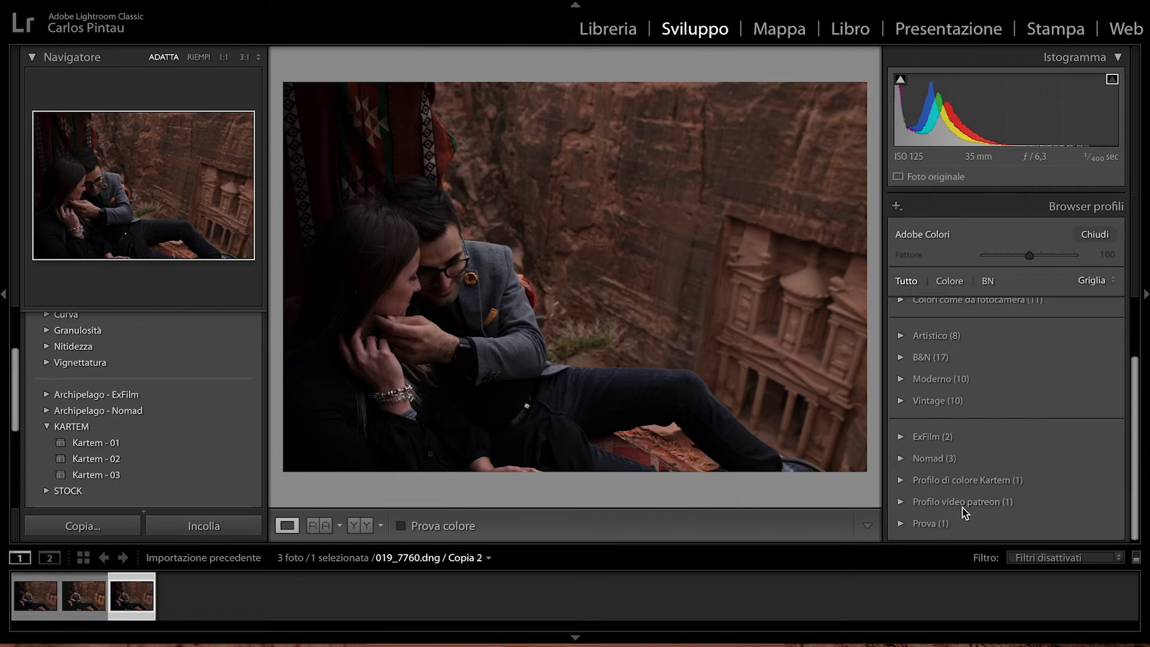
- Give Copia 2 the Kartem - 02 profile from Profilo video patreon, then reselect Copia 1 to compare
{"action": "left_click", "coordinate": [903, 502]}
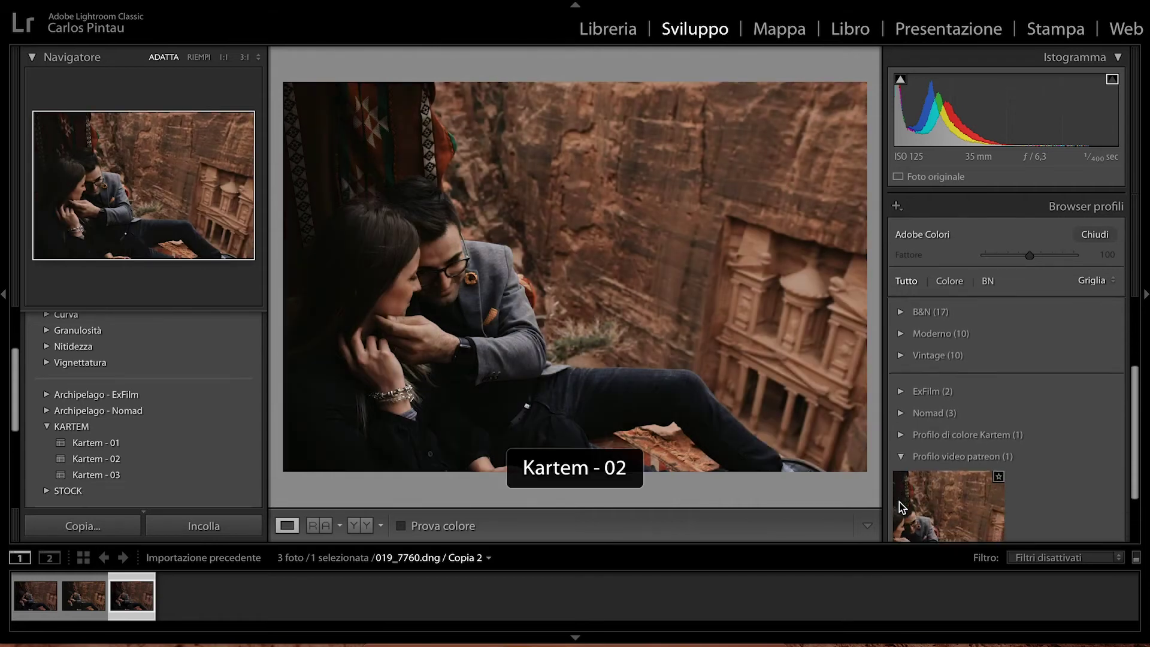
{"action": "left_click", "coordinate": [933, 472]}
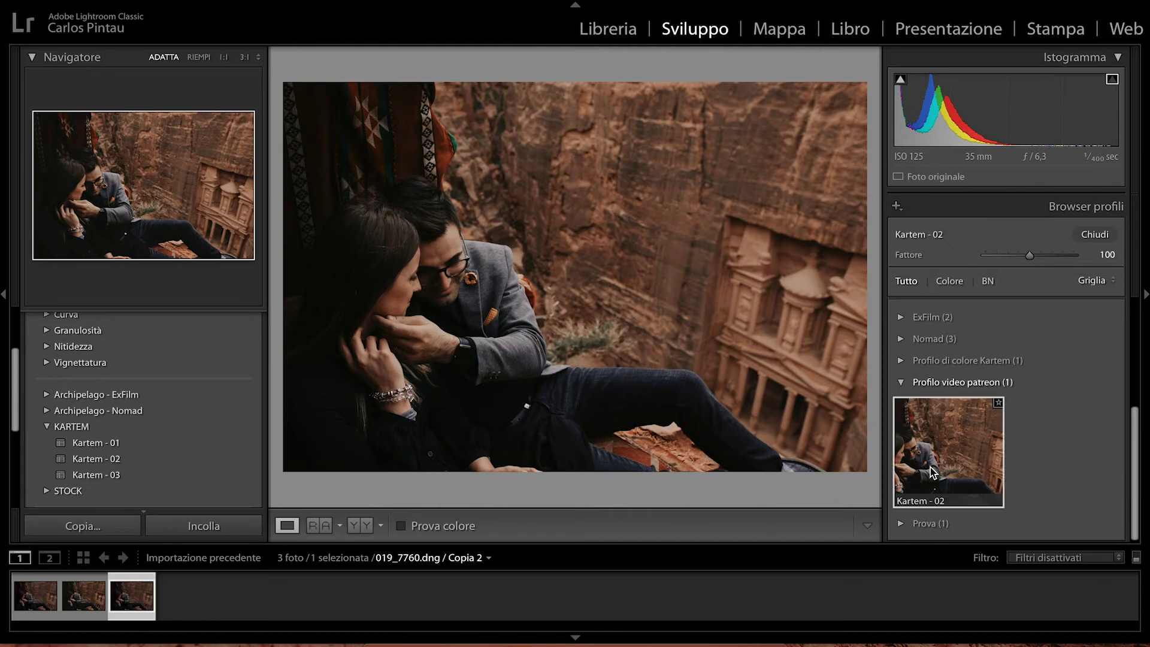
{"action": "left_click", "coordinate": [1096, 235]}
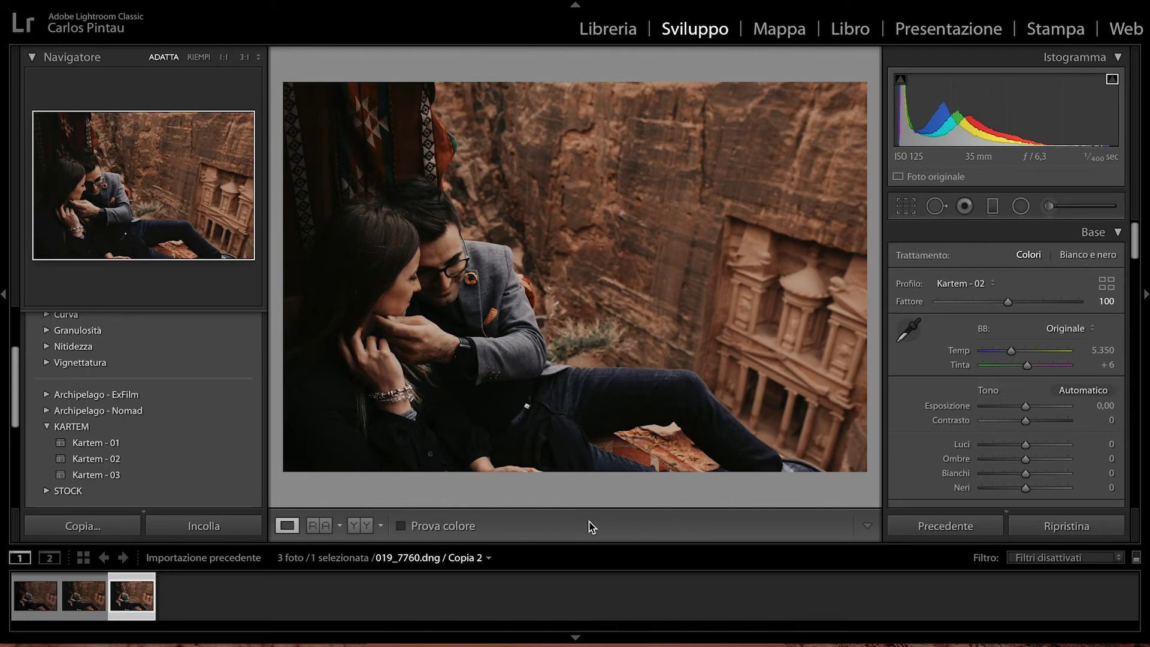
{"action": "left_click", "coordinate": [87, 602]}
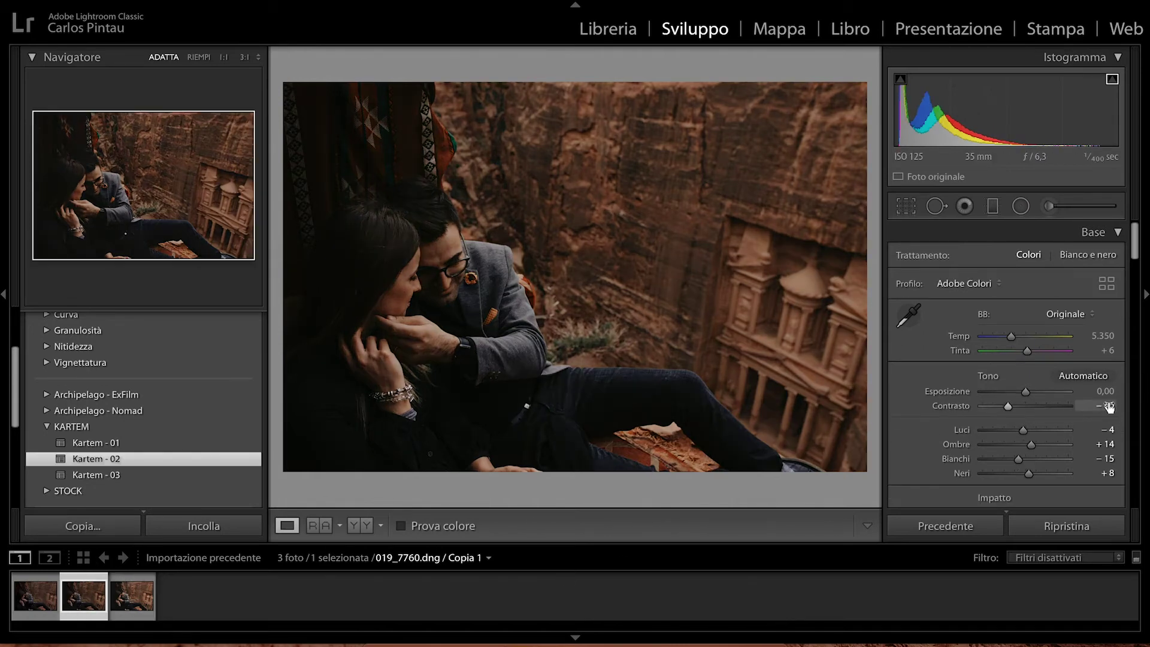
- Raise Copia 1's Esposizione to +0,55
{"action": "left_click", "coordinate": [131, 596]}
{"action": "left_click", "coordinate": [84, 599]}
{"action": "scroll", "coordinate": [944, 334], "scroll_direction": "down", "scroll_amount": 3}
{"action": "scroll", "coordinate": [943, 335], "scroll_direction": "down", "scroll_amount": 1}
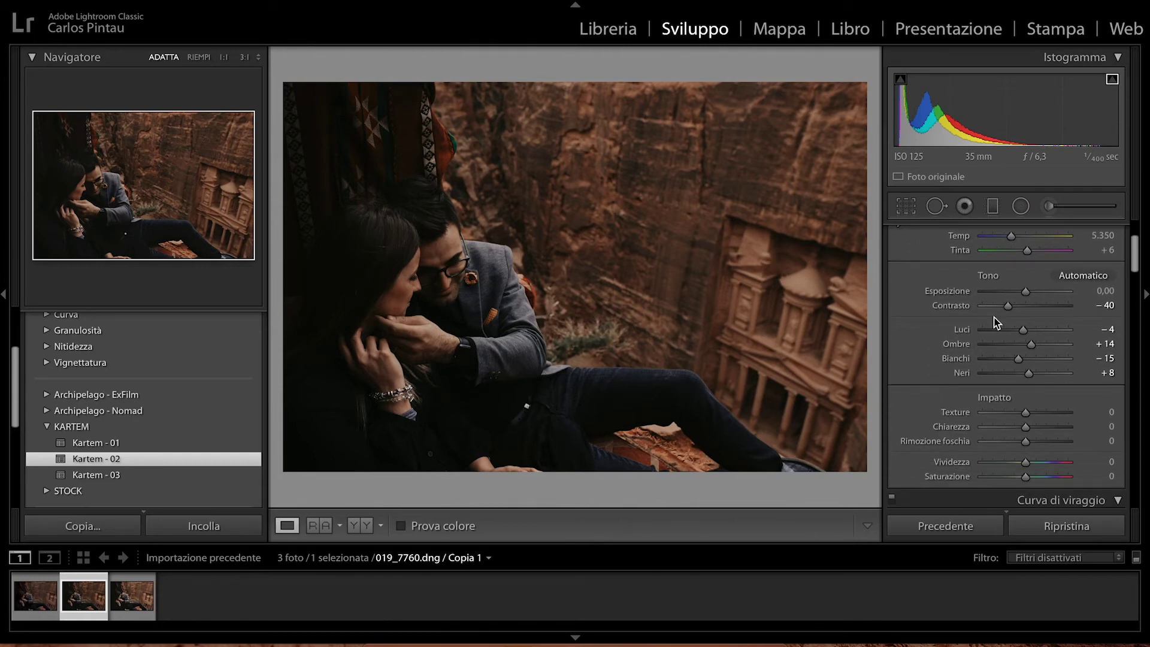
{"action": "left_click_drag", "start_coordinate": [1029, 293], "coordinate": [1033, 293]}
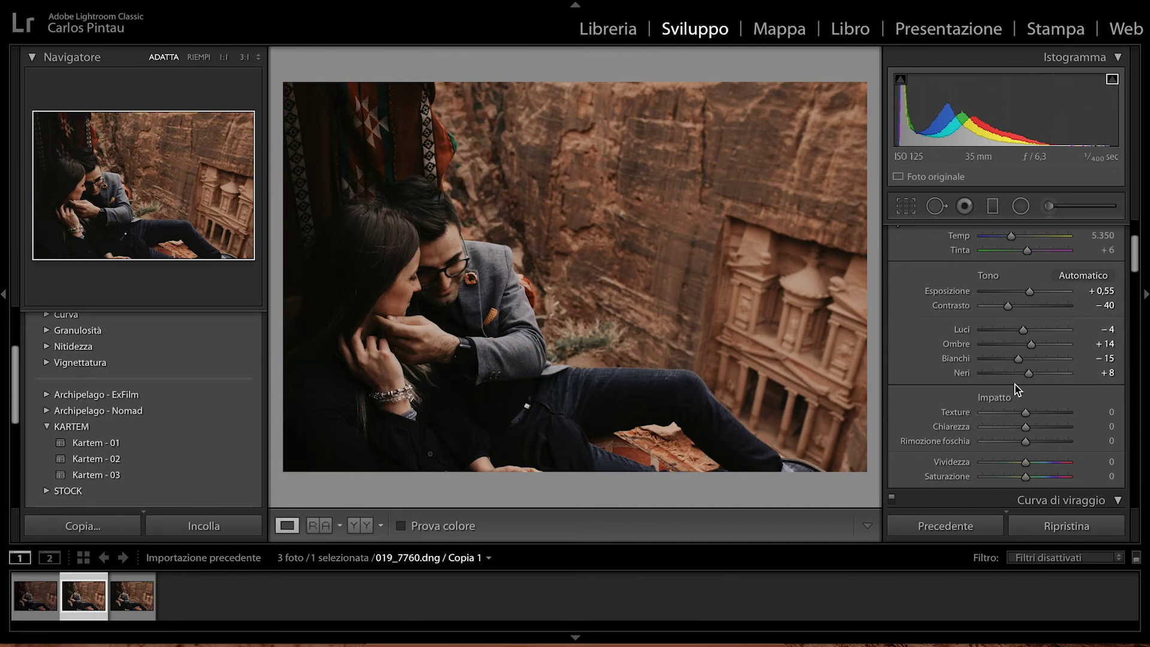
- Scroll through Copia 1's Develop panels, then select Copia 2 for comparison
{"action": "scroll", "coordinate": [1016, 390], "scroll_direction": "down", "scroll_amount": 5}
{"action": "scroll", "coordinate": [1017, 390], "scroll_direction": "down", "scroll_amount": 5}
{"action": "scroll", "coordinate": [1017, 390], "scroll_direction": "down", "scroll_amount": 3}
{"action": "scroll", "coordinate": [1017, 390], "scroll_direction": "down", "scroll_amount": 2}
{"action": "scroll", "coordinate": [1017, 390], "scroll_direction": "down", "scroll_amount": 5}
{"action": "scroll", "coordinate": [1016, 390], "scroll_direction": "down", "scroll_amount": 5}
{"action": "scroll", "coordinate": [1016, 390], "scroll_direction": "up", "scroll_amount": 5}
{"action": "scroll", "coordinate": [1016, 389], "scroll_direction": "up", "scroll_amount": 15}
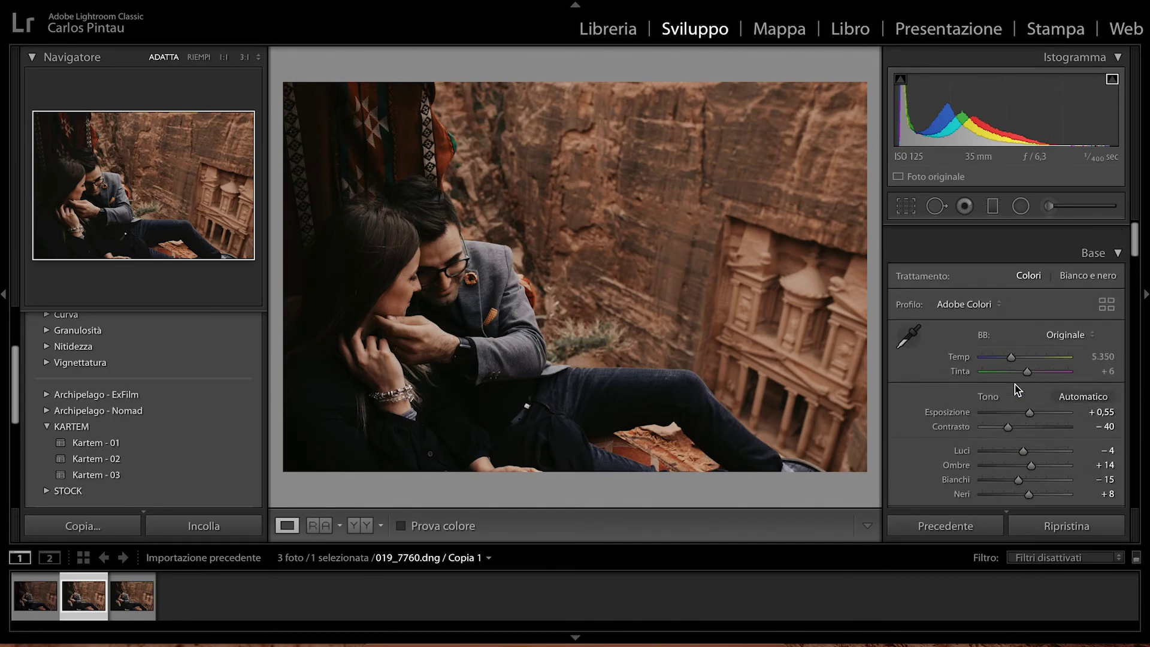
{"action": "scroll", "coordinate": [1012, 390], "scroll_direction": "up", "scroll_amount": 3}
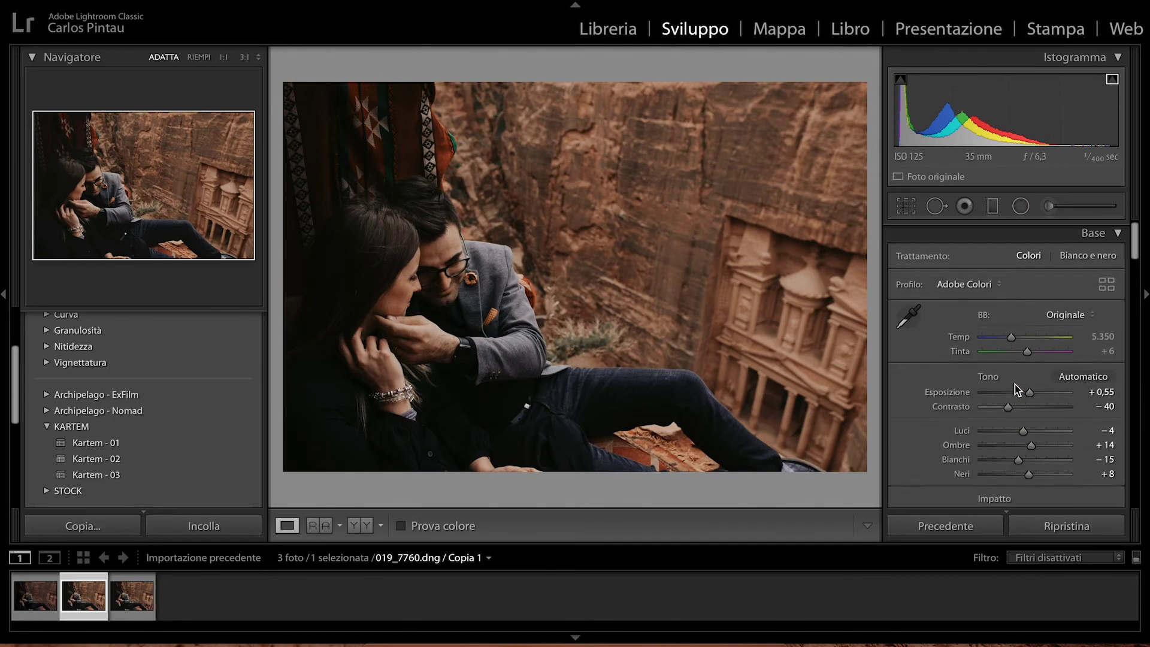
{"action": "left_click", "coordinate": [127, 606]}
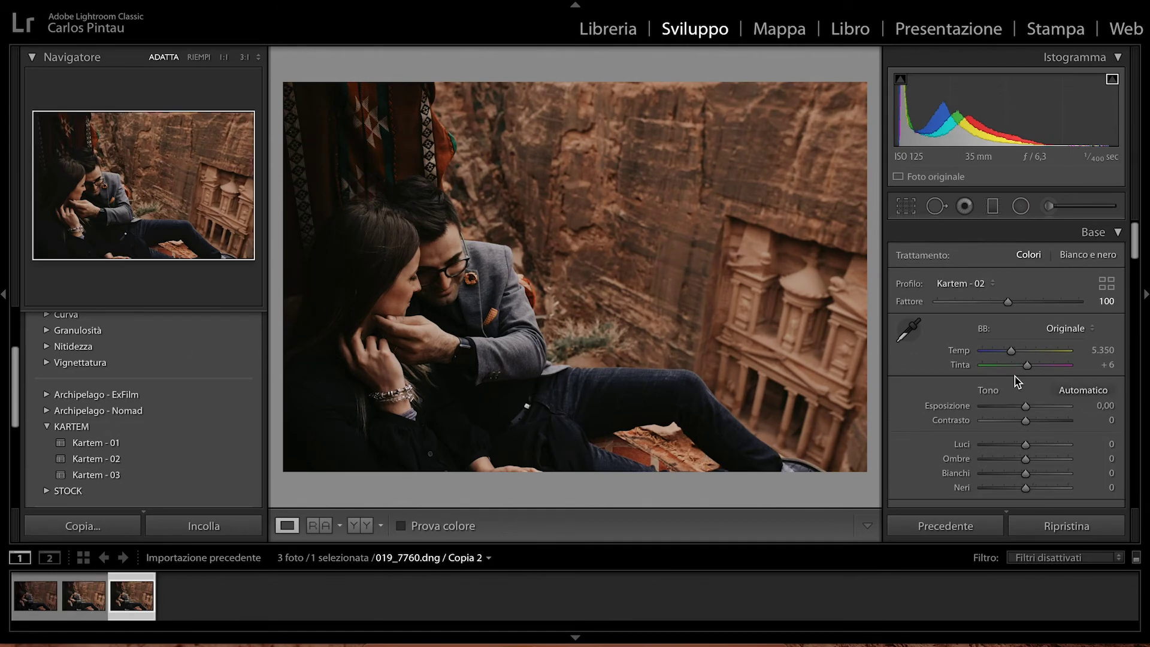
{"action": "scroll", "coordinate": [1015, 376], "scroll_direction": "down", "scroll_amount": 2}
{"action": "scroll", "coordinate": [1015, 376], "scroll_direction": "down", "scroll_amount": 1}
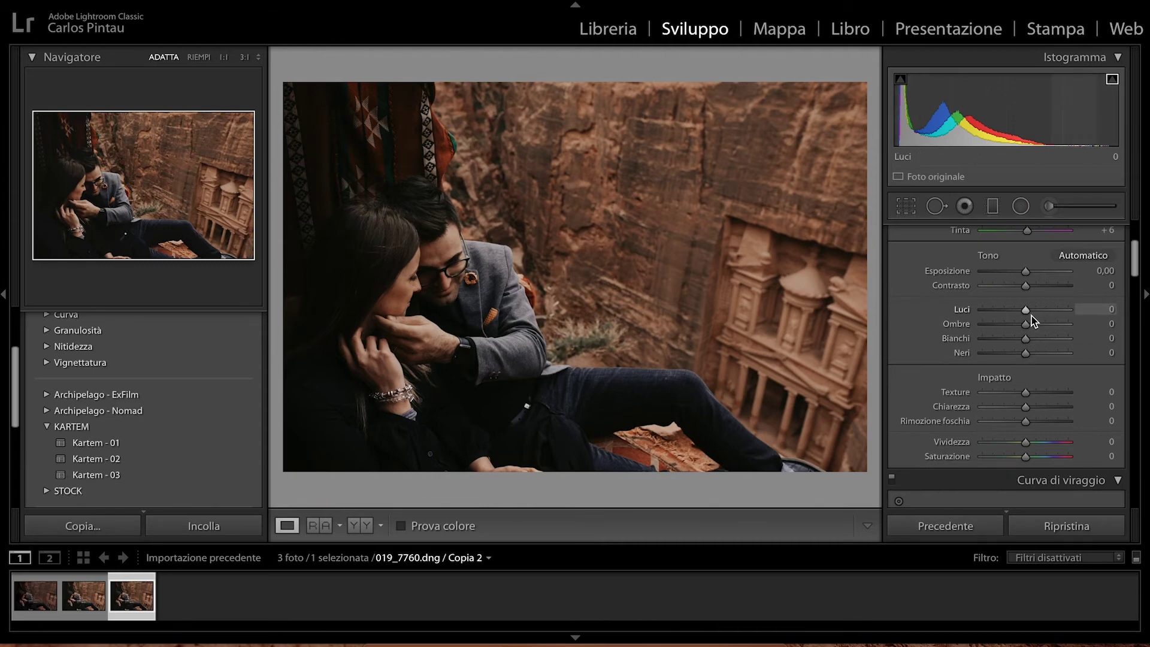
{"action": "left_click_drag", "start_coordinate": [1026, 324], "coordinate": [1056, 328]}
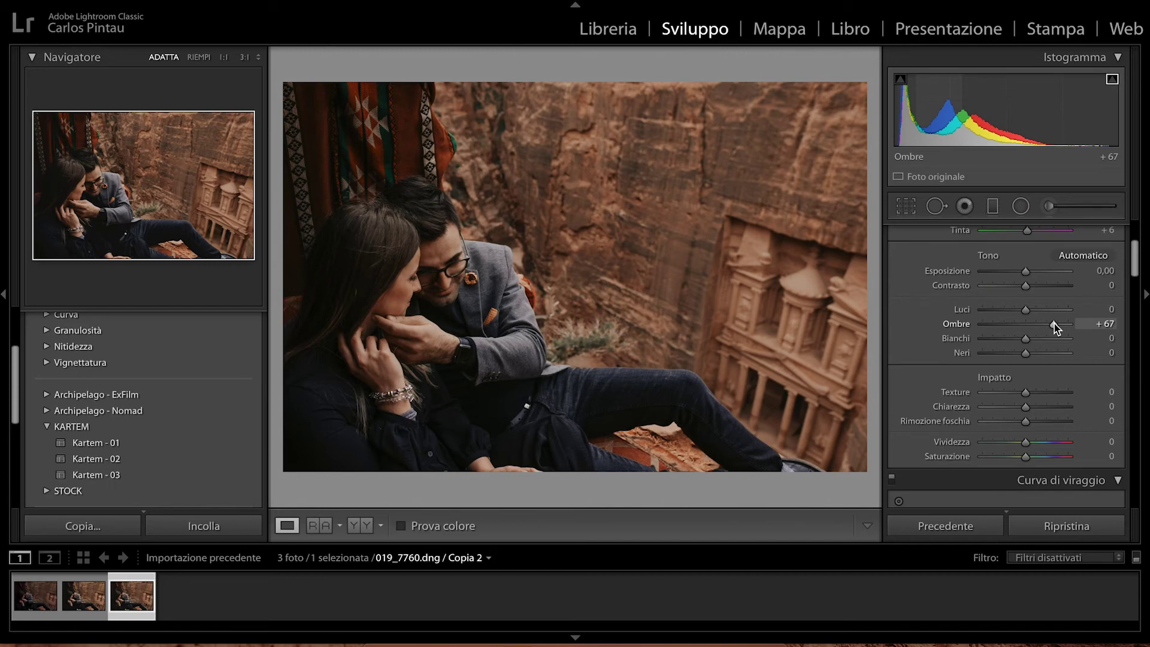
{"action": "left_click_drag", "start_coordinate": [1054, 323], "coordinate": [1019, 325]}
{"action": "double_click", "coordinate": [961, 324]}
{"action": "left_click_drag", "start_coordinate": [1027, 355], "coordinate": [1036, 353]}
{"action": "double_click", "coordinate": [962, 354]}
{"action": "scroll", "coordinate": [962, 353], "scroll_direction": "up", "scroll_amount": 2}
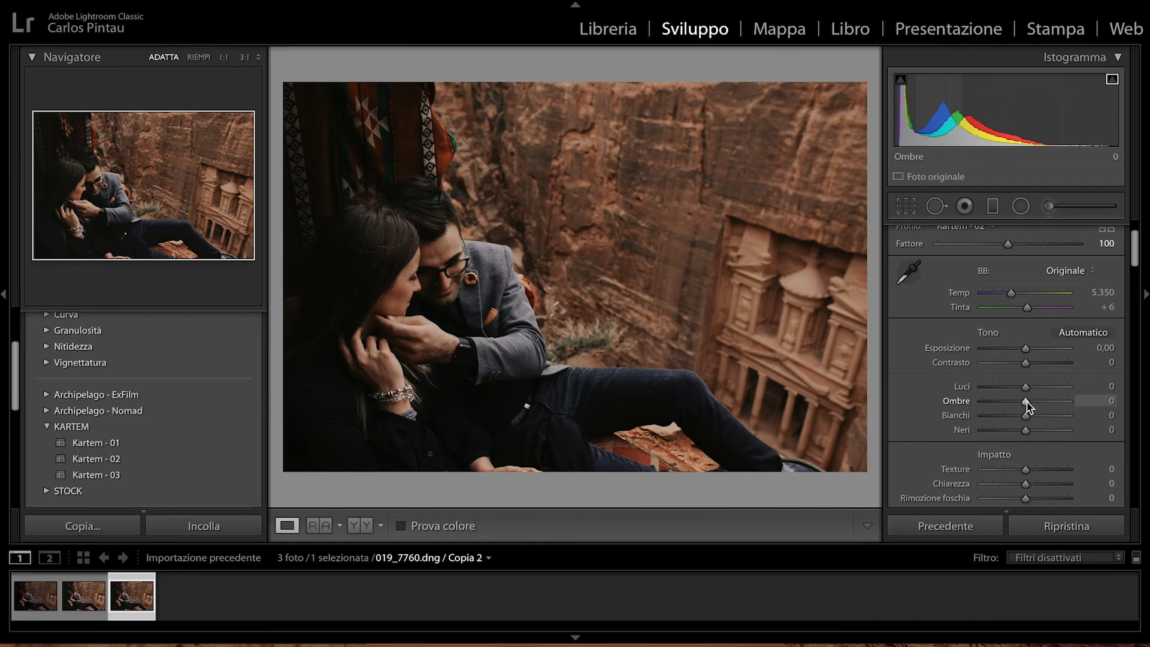
{"action": "scroll", "coordinate": [1028, 407], "scroll_direction": "up", "scroll_amount": 2}
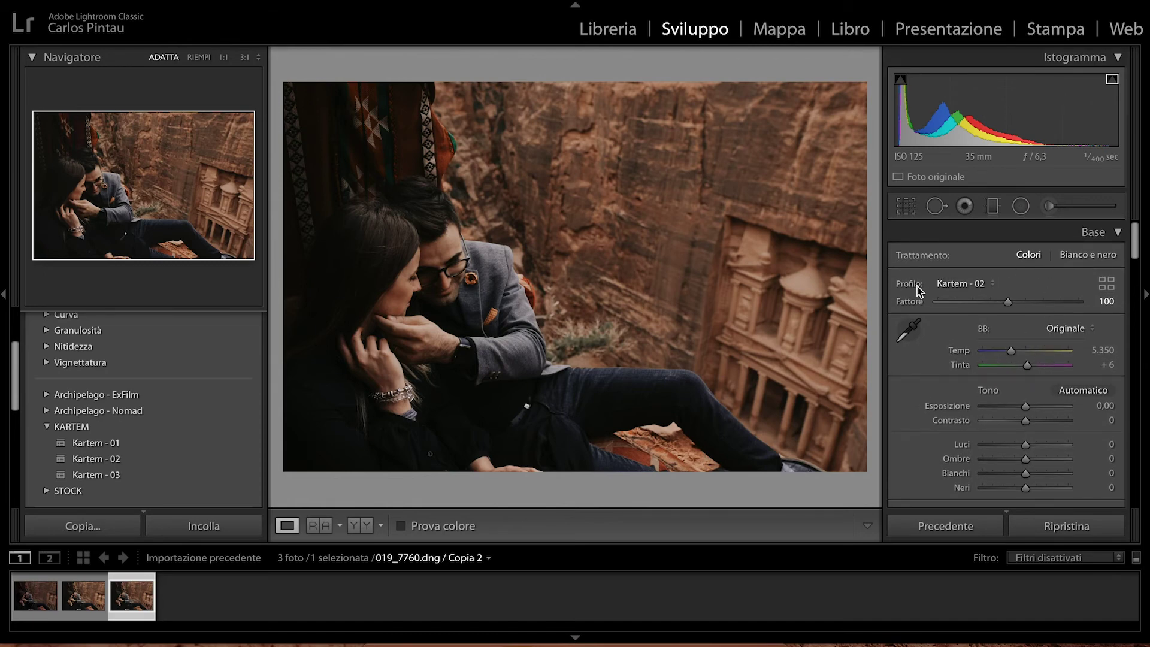
{"action": "left_click", "coordinate": [1008, 302]}
{"action": "mouse_move", "coordinate": [1015, 305]}
{"action": "left_mouse_down"}
{"action": "mouse_move", "coordinate": [1053, 306]}
{"action": "mouse_move", "coordinate": [983, 308]}
{"action": "mouse_move", "coordinate": [985, 320]}
{"action": "mouse_move", "coordinate": [1034, 326]}
{"action": "mouse_move", "coordinate": [1007, 303]}
{"action": "mouse_move", "coordinate": [949, 326]}
{"action": "mouse_move", "coordinate": [979, 306]}
{"action": "mouse_move", "coordinate": [1004, 321]}
{"action": "mouse_move", "coordinate": [979, 324]}
{"action": "left_mouse_up"}
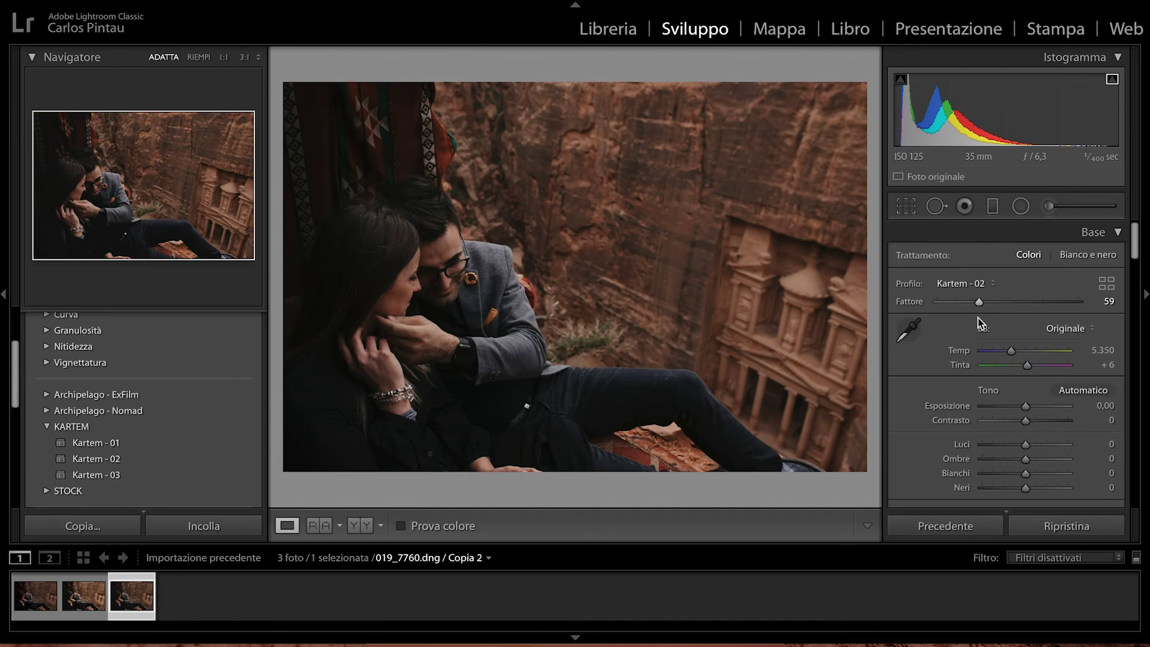
{"action": "left_click_drag", "start_coordinate": [978, 324], "coordinate": [979, 325]}
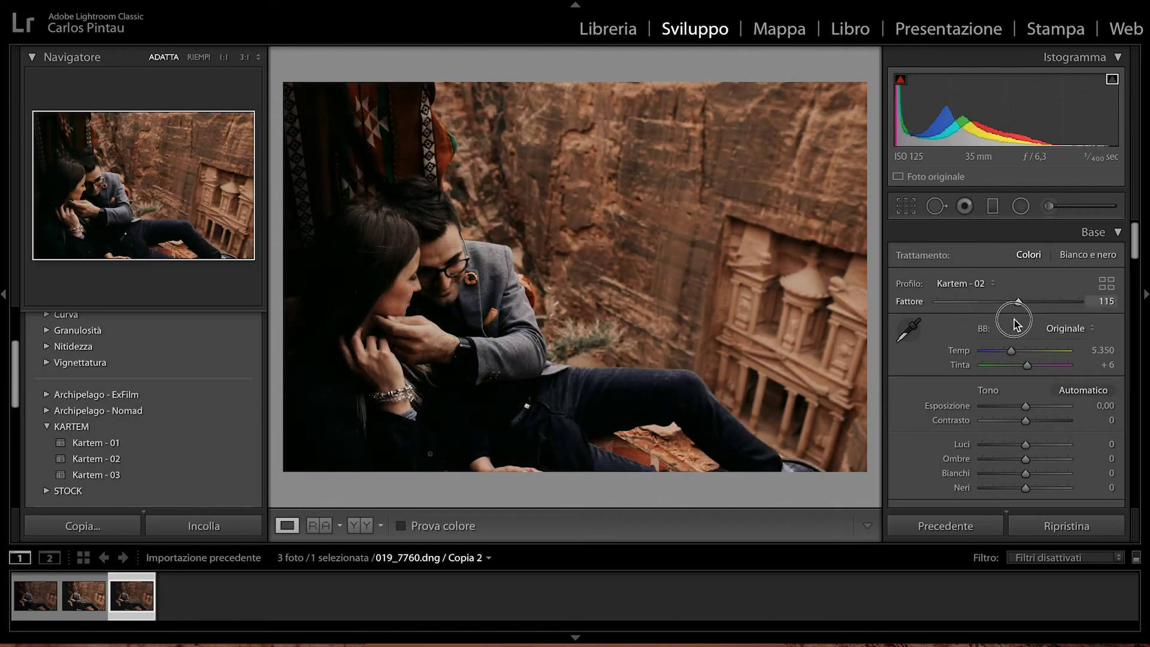
{"action": "left_click_drag", "start_coordinate": [980, 324], "coordinate": [1022, 320]}
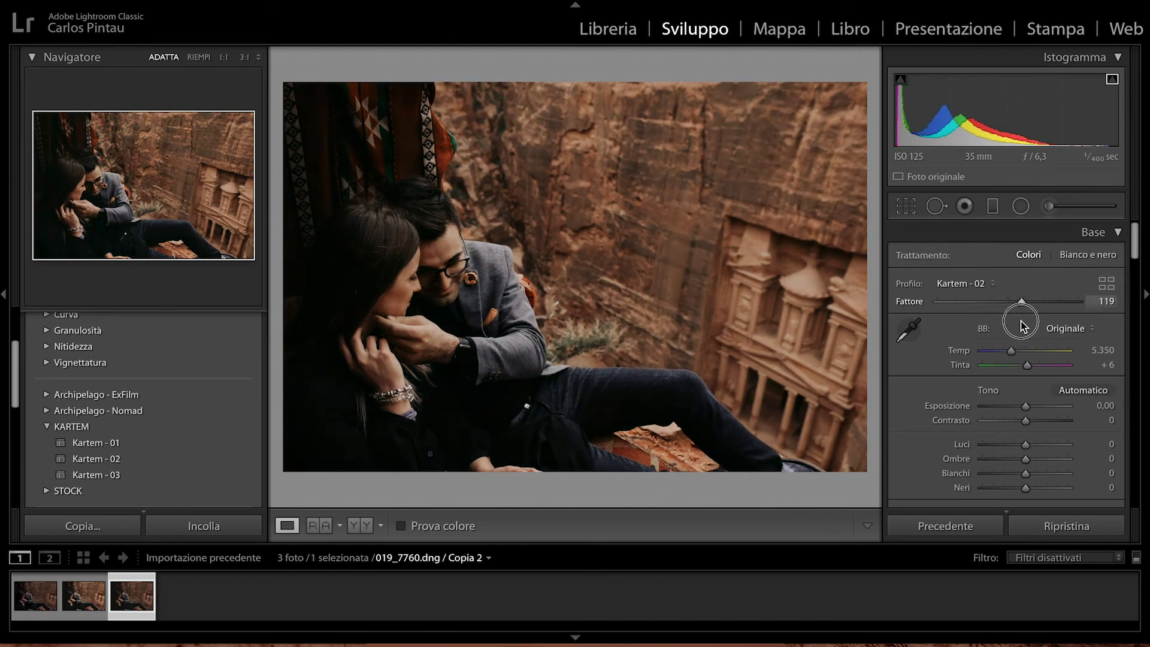
{"action": "double_click", "coordinate": [905, 302]}
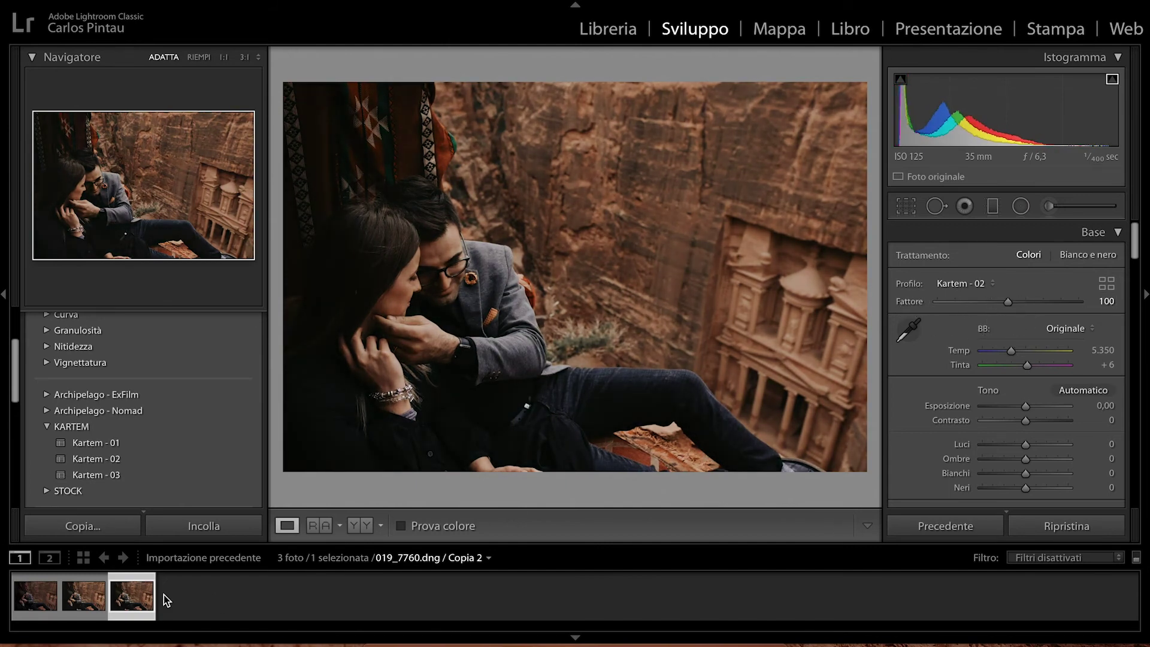
{"action": "left_click", "coordinate": [89, 599]}
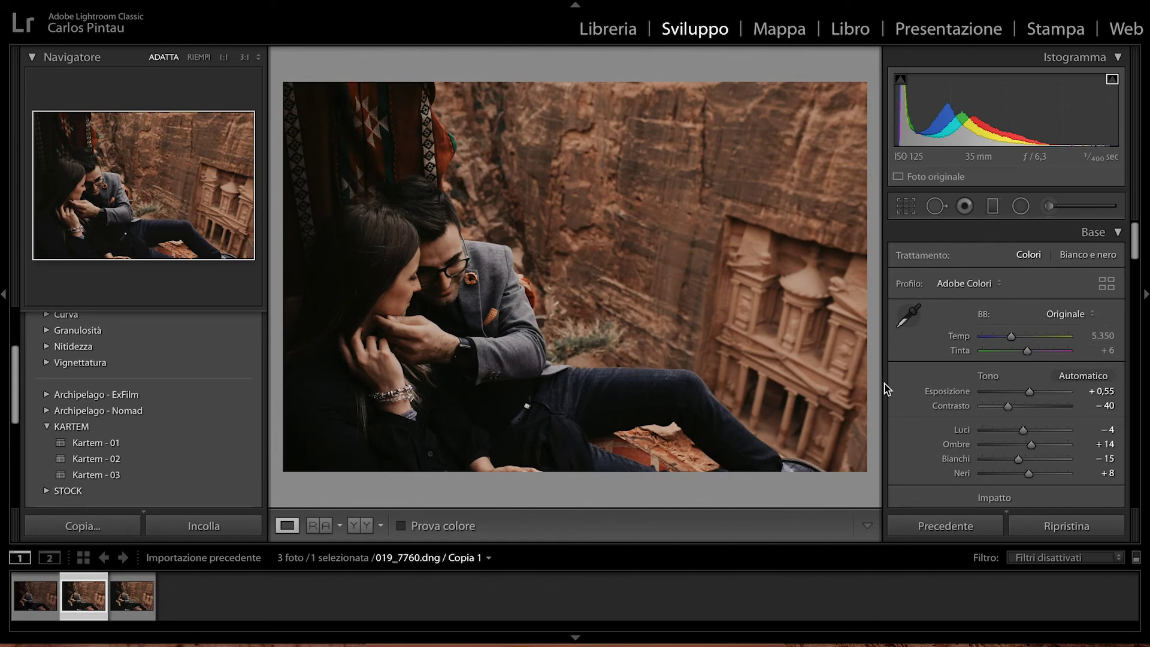
- Reselect Copia 2, collapse the KARTEM preset group and rate the photo five stars
{"action": "left_click", "coordinate": [116, 601]}
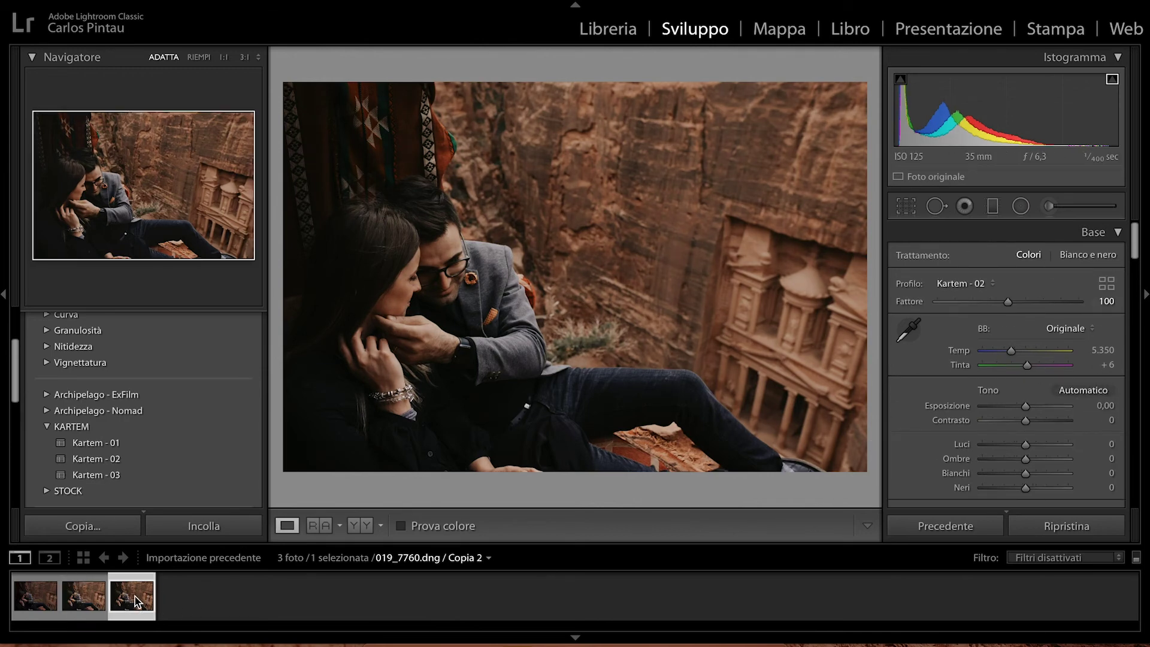
{"action": "left_click", "coordinate": [48, 427]}
{"action": "left_click", "coordinate": [46, 474]}
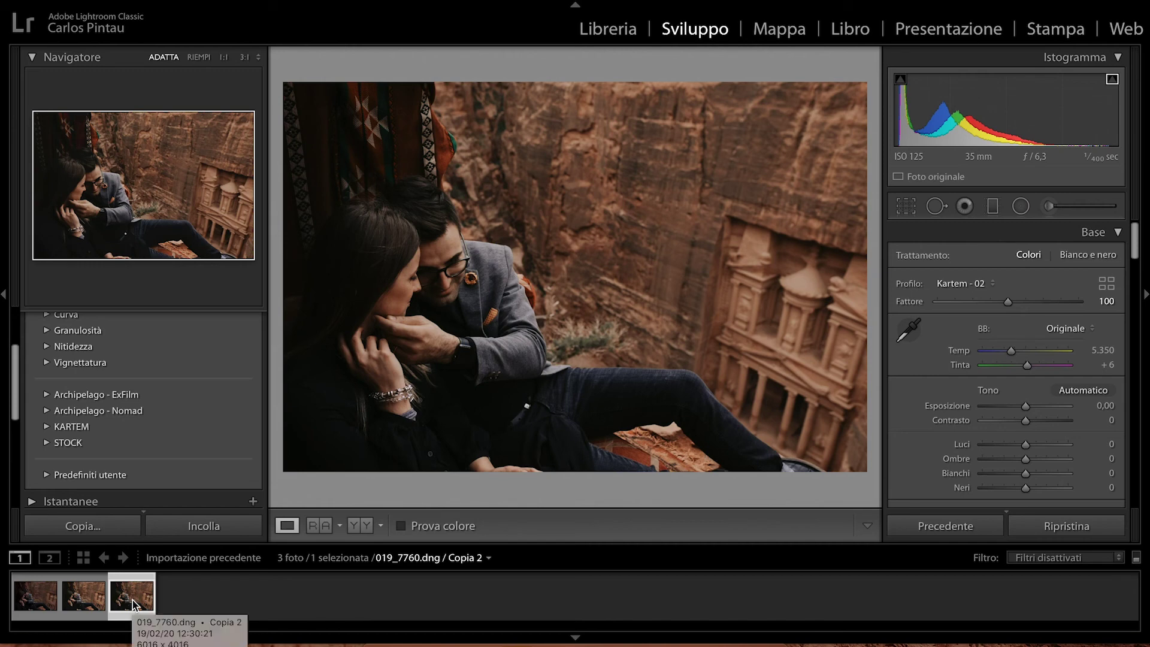
{"action": "key", "text": "5"}
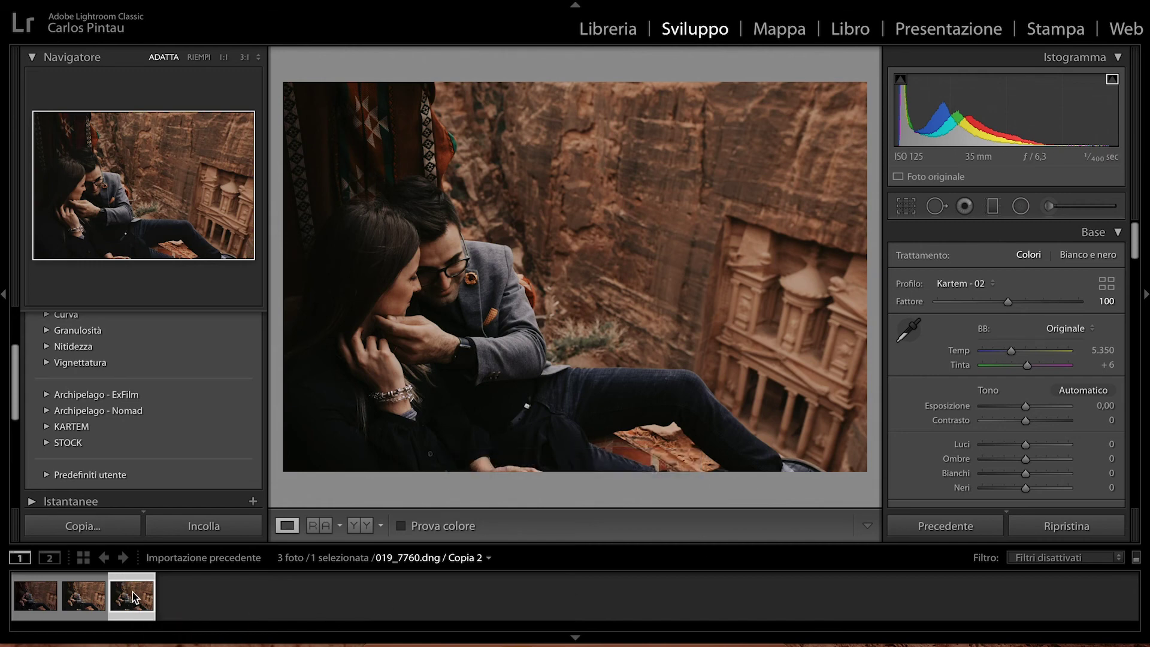
- Start a new develop preset that stores only Trattamento e profilo
{"action": "scroll", "coordinate": [199, 351], "scroll_direction": "up", "scroll_amount": 3}
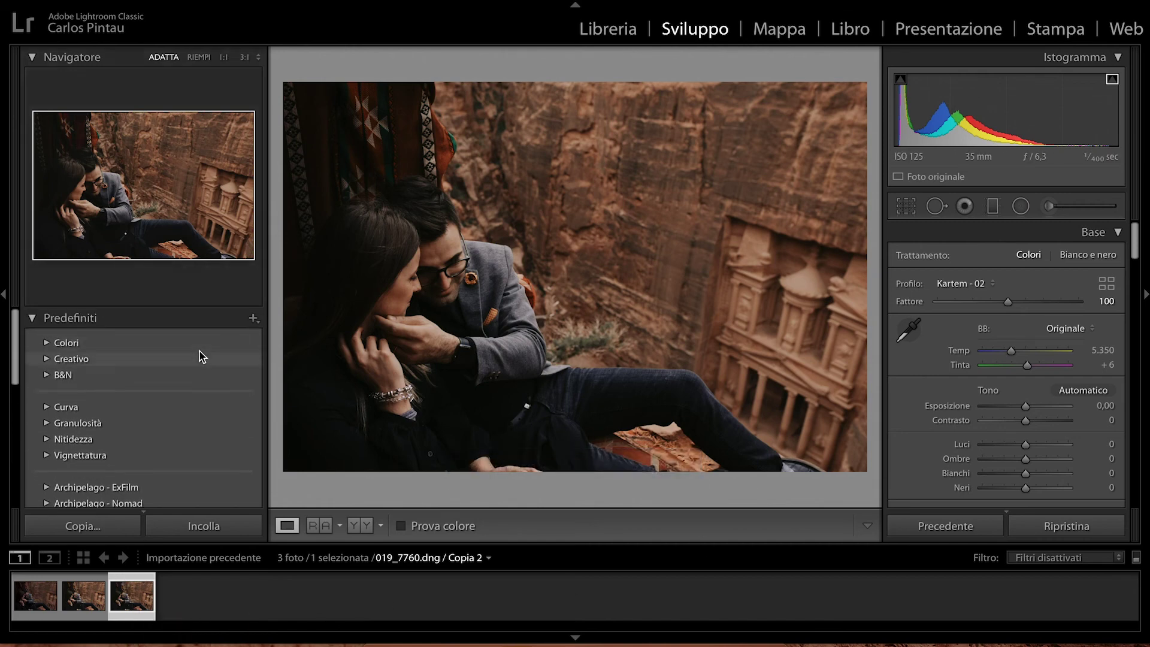
{"action": "left_click", "coordinate": [254, 321]}
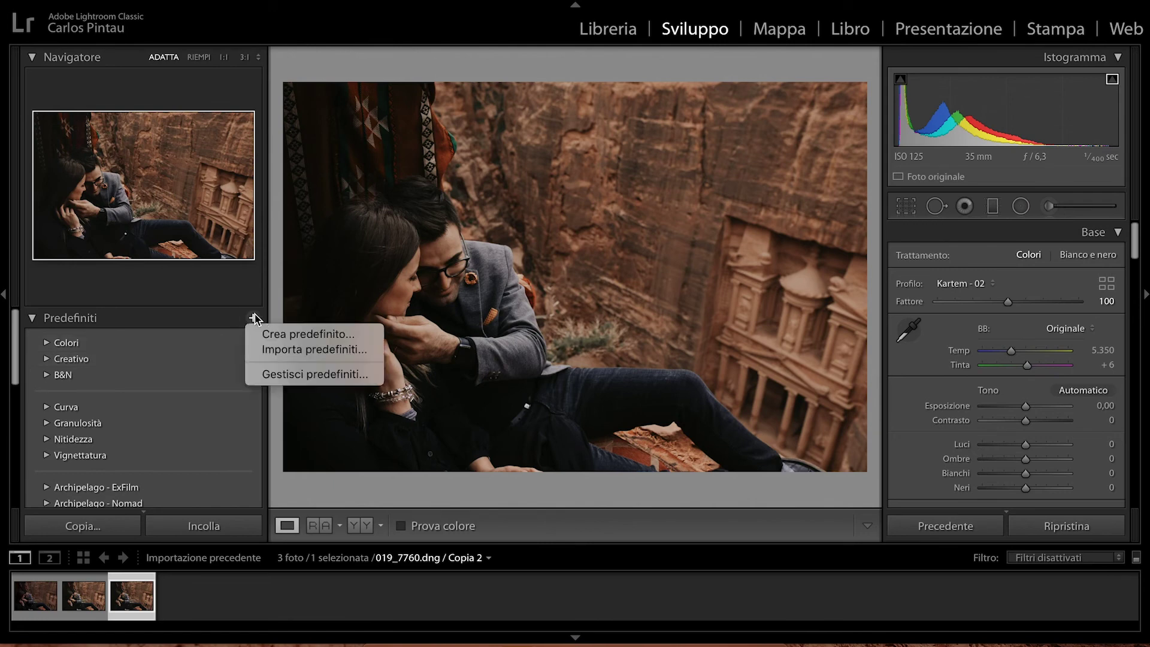
{"action": "left_click", "coordinate": [273, 339]}
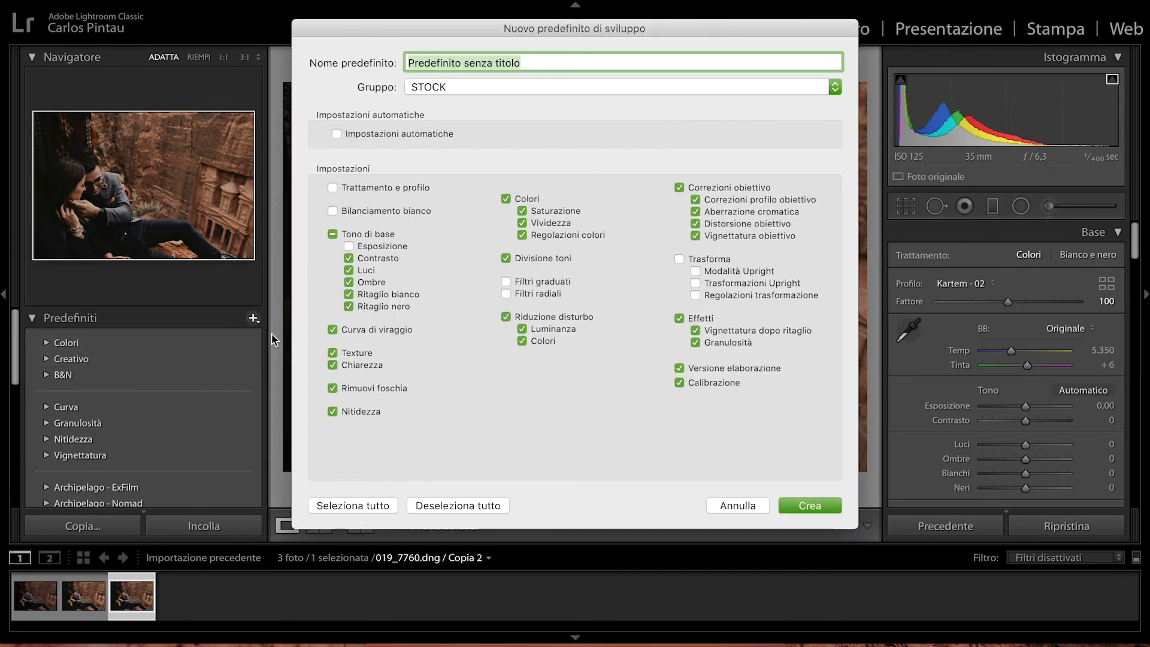
{"action": "left_click", "coordinate": [439, 507]}
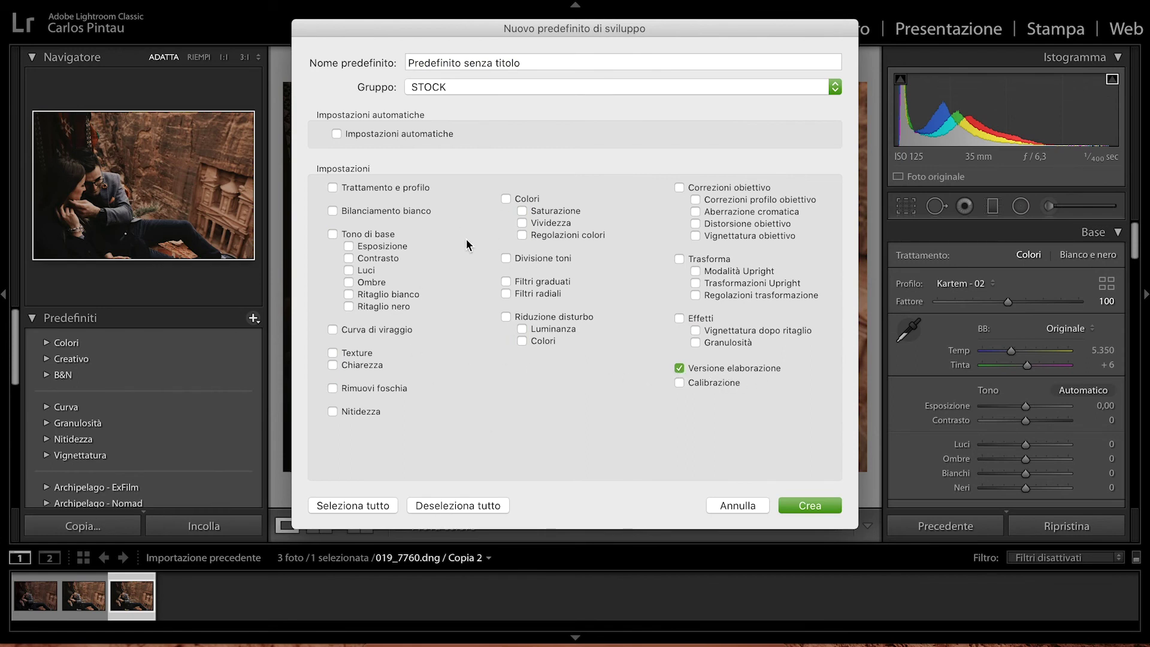
{"action": "left_click", "coordinate": [333, 188]}
- Put the preset in a new group named 'Profilo d colore'
{"action": "left_click", "coordinate": [557, 87]}
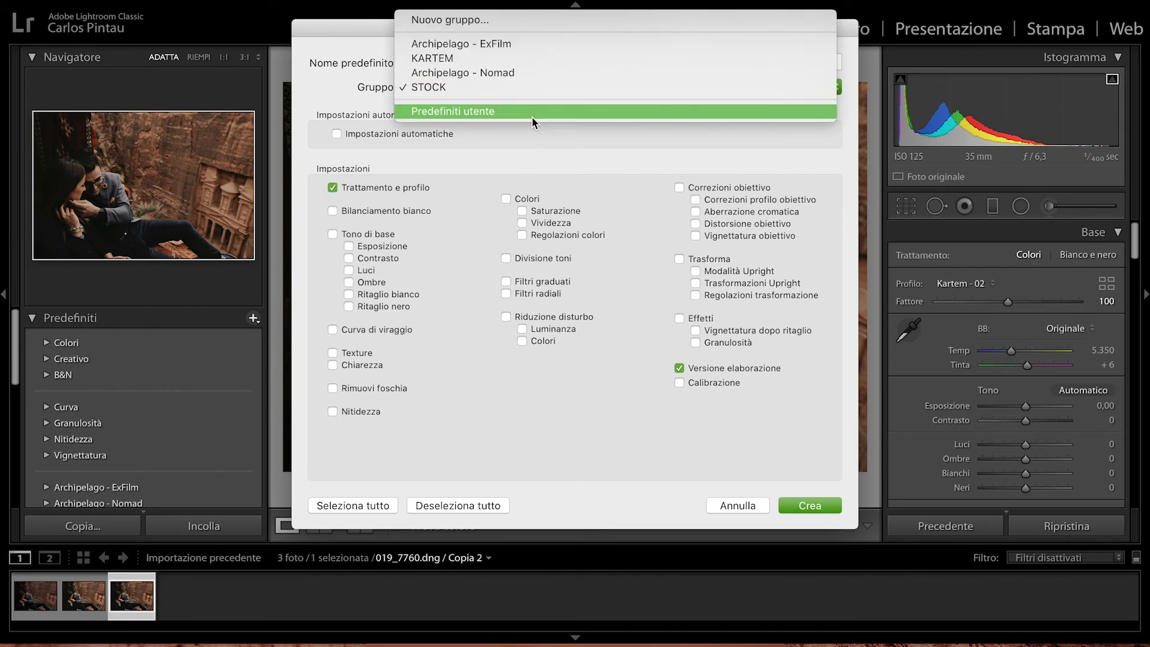
{"action": "left_click", "coordinate": [534, 23]}
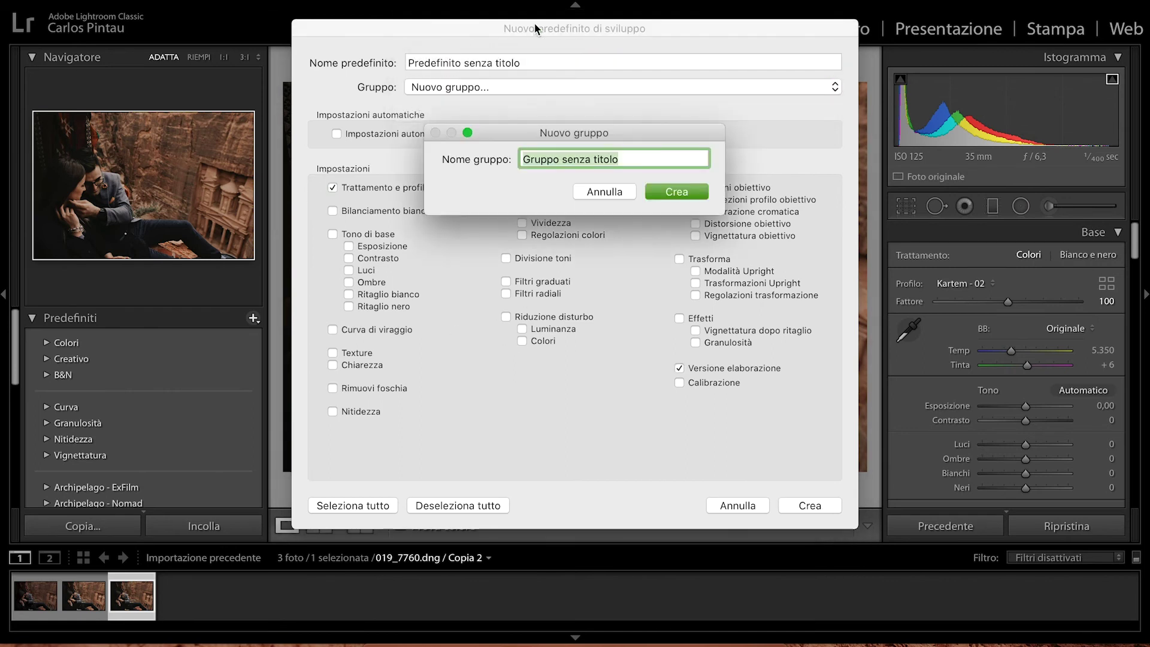
{"action": "type", "text": "Profilo d colore"}
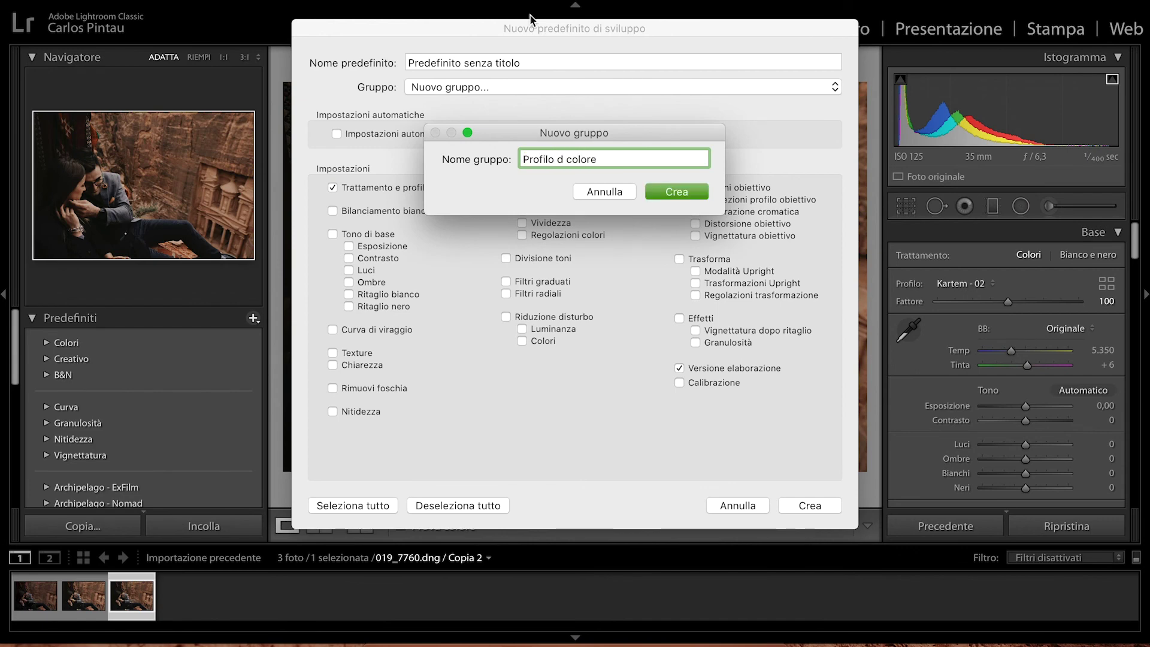
{"action": "left_click", "coordinate": [673, 191]}
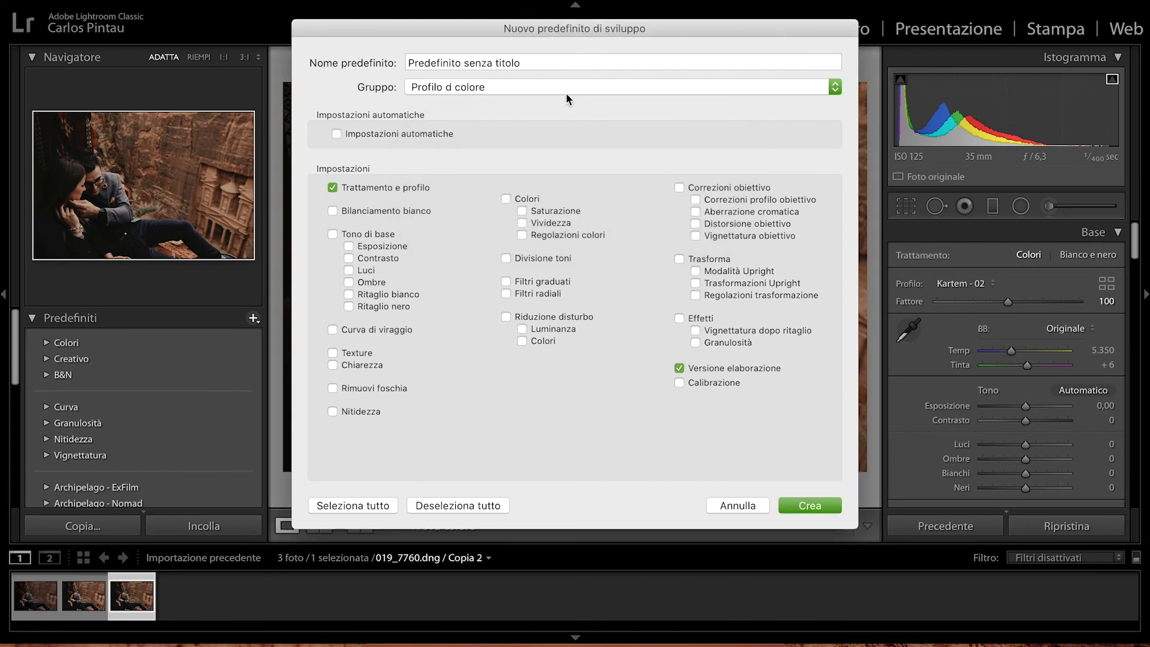
- Name the preset 'Kartem - 02' and create it
{"action": "left_click", "coordinate": [546, 63]}
{"action": "type", "text": "Kartem -02"}
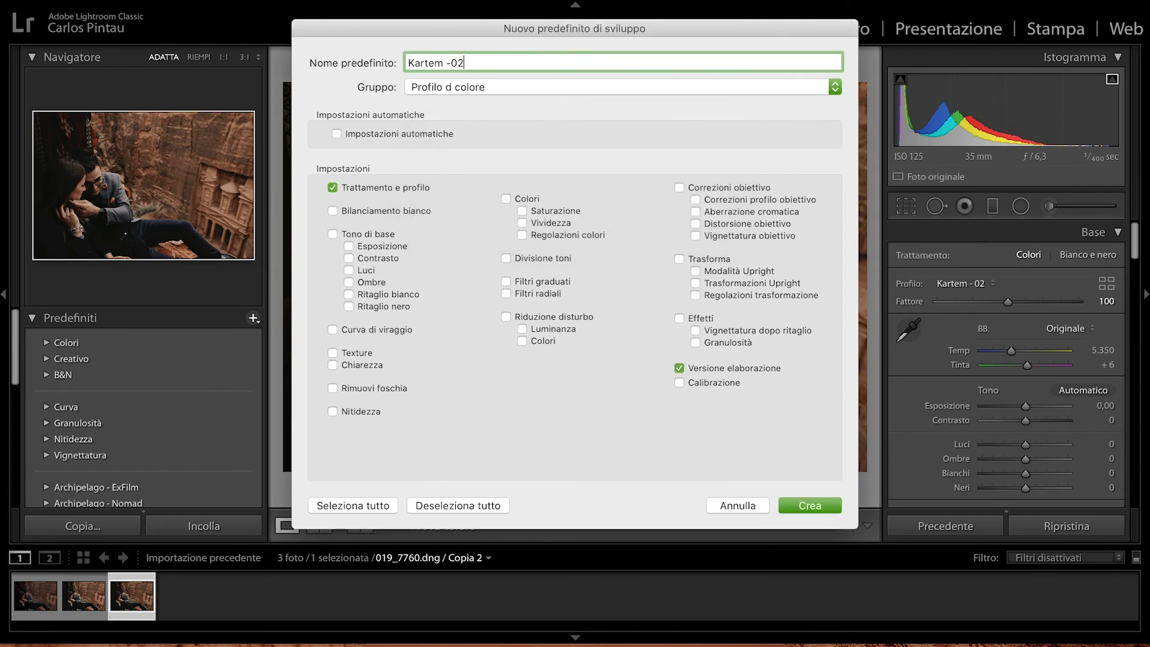
{"action": "left_click", "coordinate": [451, 62]}
{"action": "left_click", "coordinate": [819, 506]}
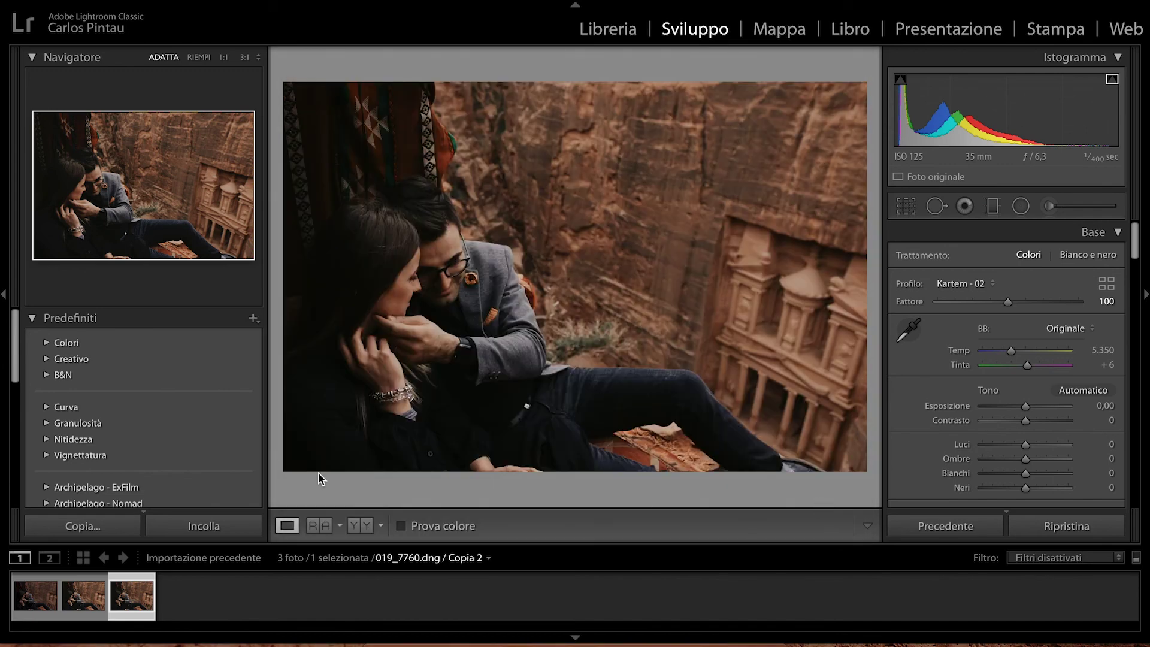
- Expand the Profilo d colore preset group and preview the Kartem - 02 preset
{"action": "scroll", "coordinate": [227, 474], "scroll_direction": "down", "scroll_amount": 2}
{"action": "scroll", "coordinate": [228, 475], "scroll_direction": "down", "scroll_amount": 2}
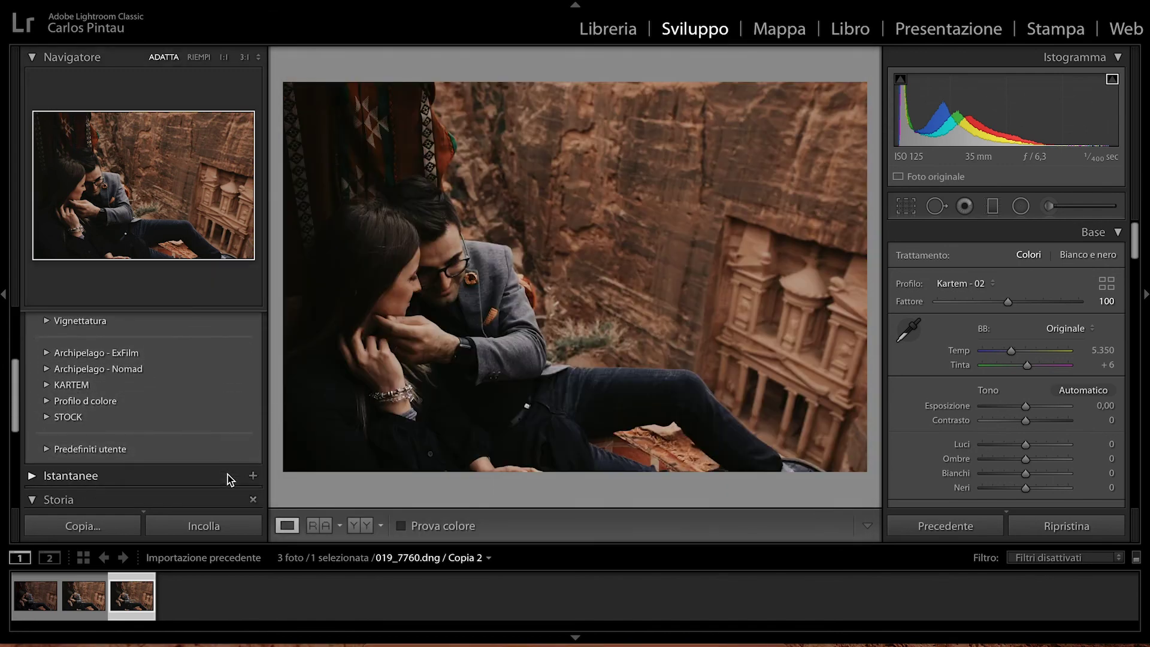
{"action": "scroll", "coordinate": [227, 474], "scroll_direction": "down", "scroll_amount": 1}
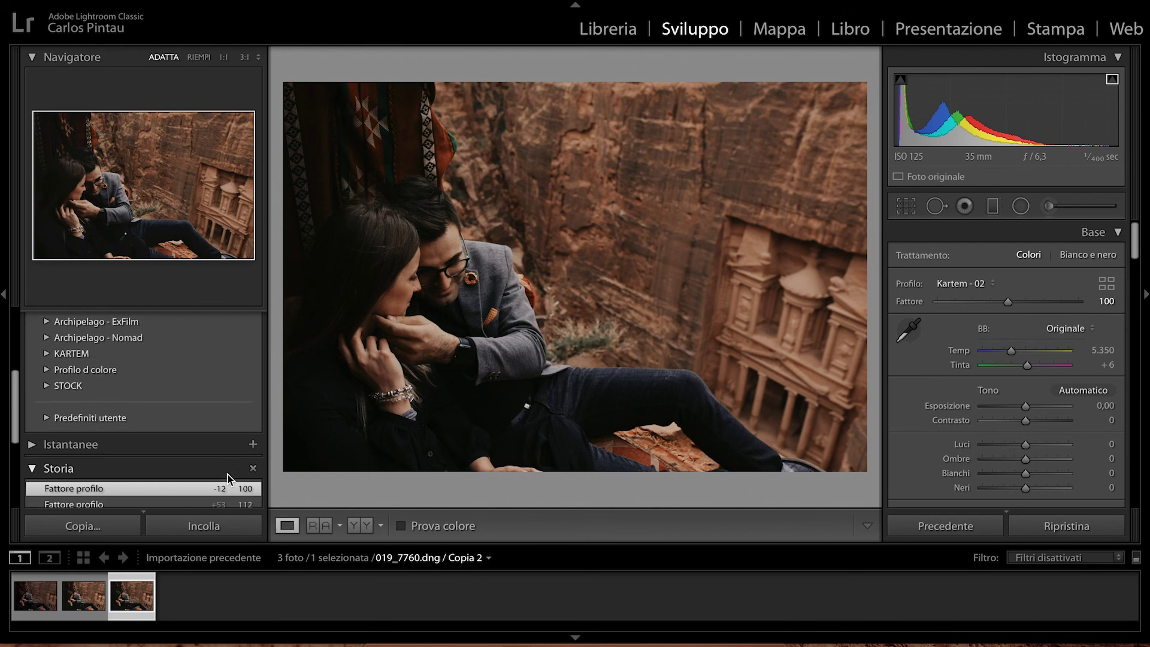
{"action": "left_click", "coordinate": [50, 373]}
{"action": "left_click", "coordinate": [80, 388]}
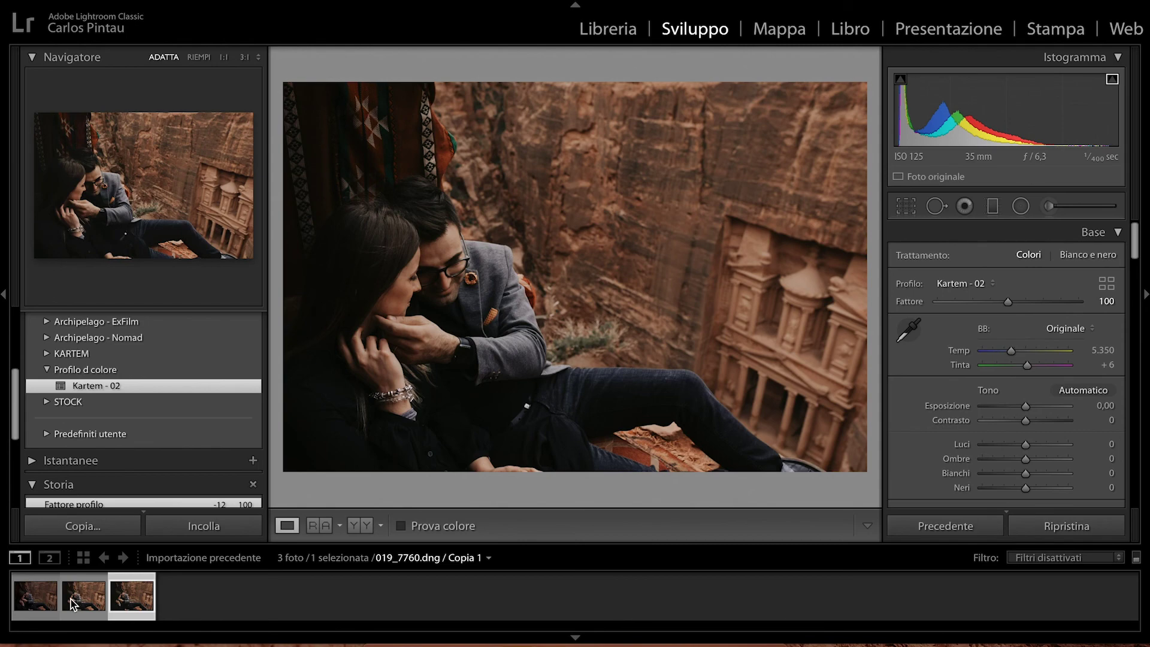
- Reset Copia 2, apply the Kartem - 02 preset, and leave the profile Fattore at 100
{"action": "left_click", "coordinate": [1038, 529]}
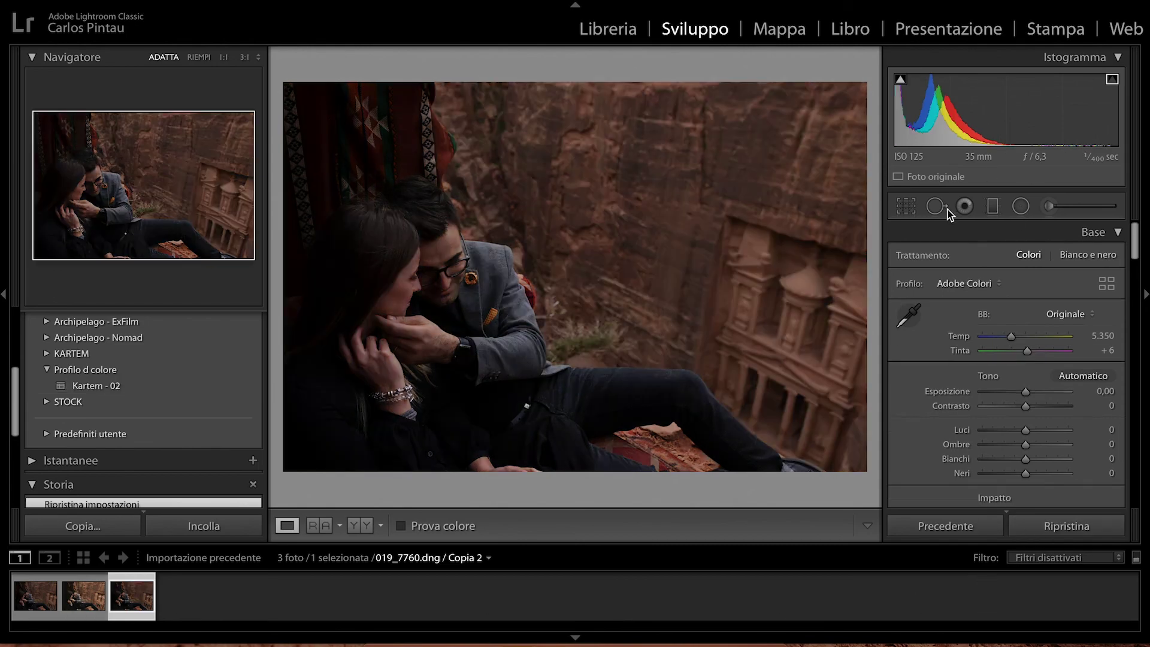
{"action": "left_click", "coordinate": [77, 387]}
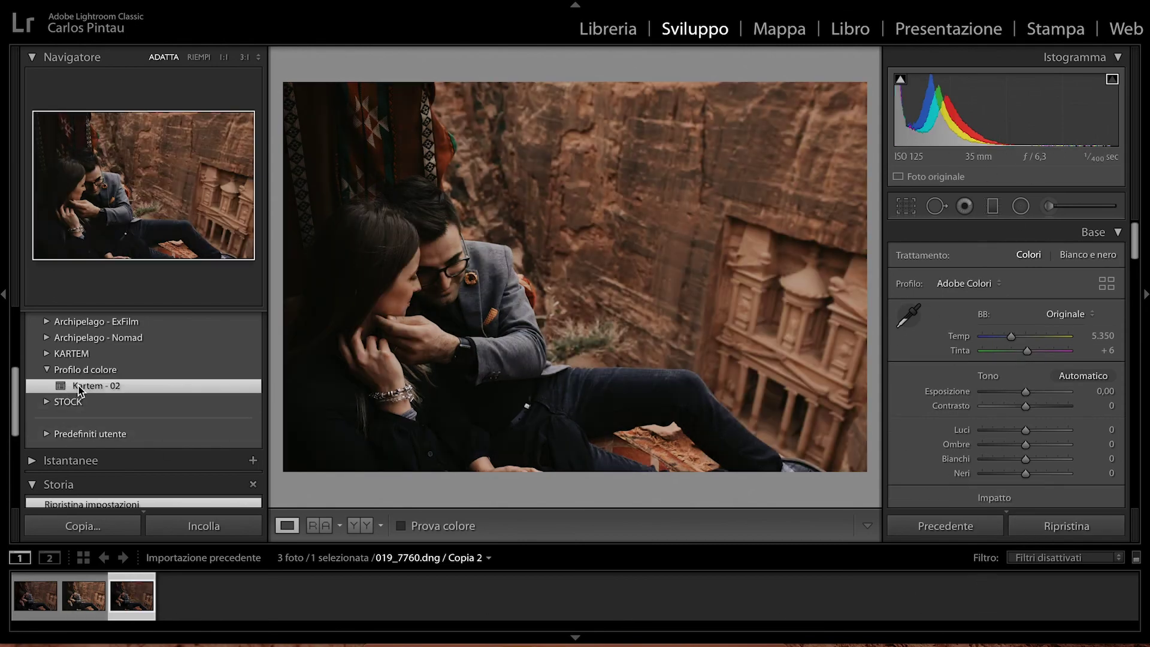
{"action": "mouse_move", "coordinate": [1008, 301]}
{"action": "left_mouse_down"}
{"action": "mouse_move", "coordinate": [1040, 303]}
{"action": "mouse_move", "coordinate": [1008, 305]}
{"action": "left_mouse_up"}
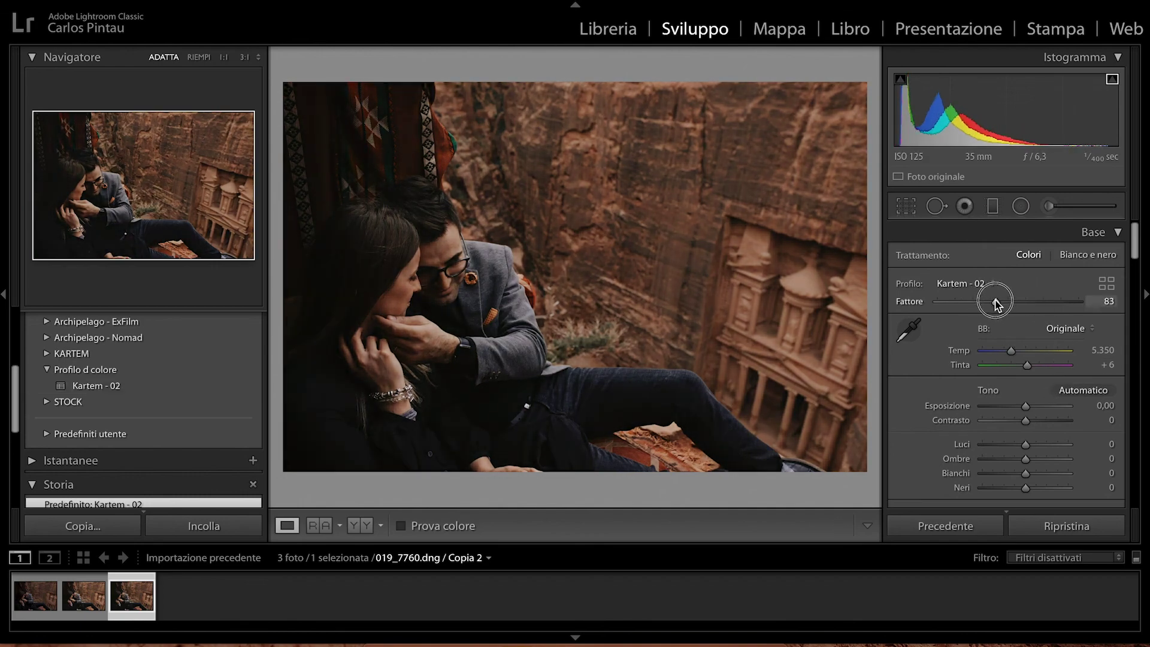
{"action": "left_click_drag", "start_coordinate": [1007, 305], "coordinate": [1008, 305]}
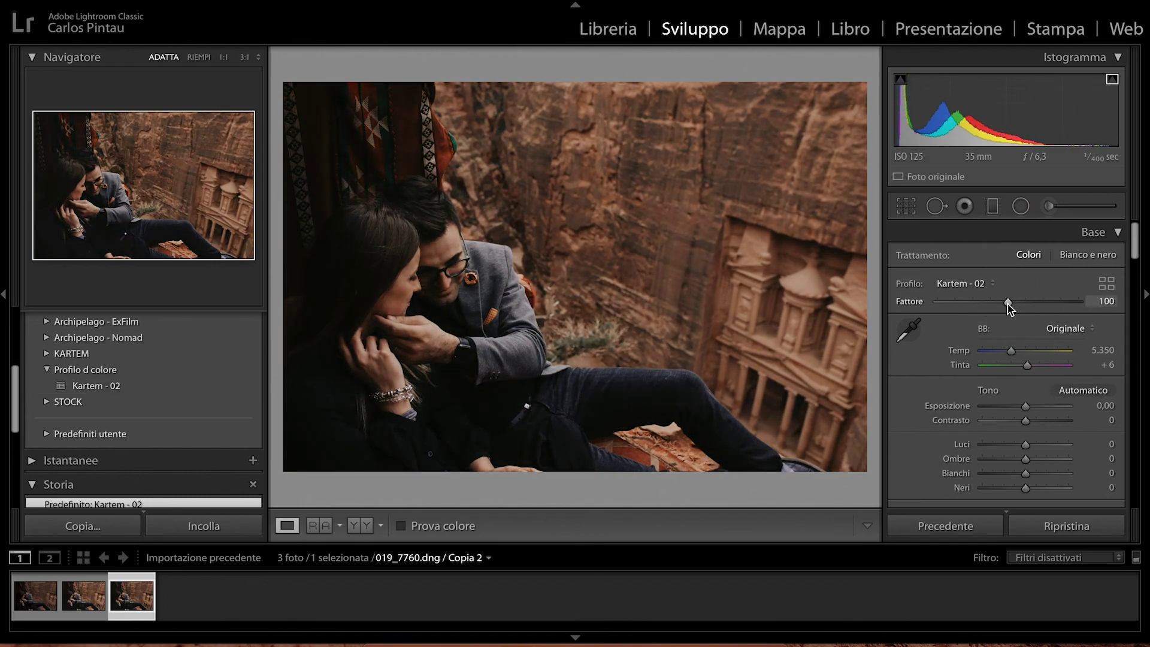